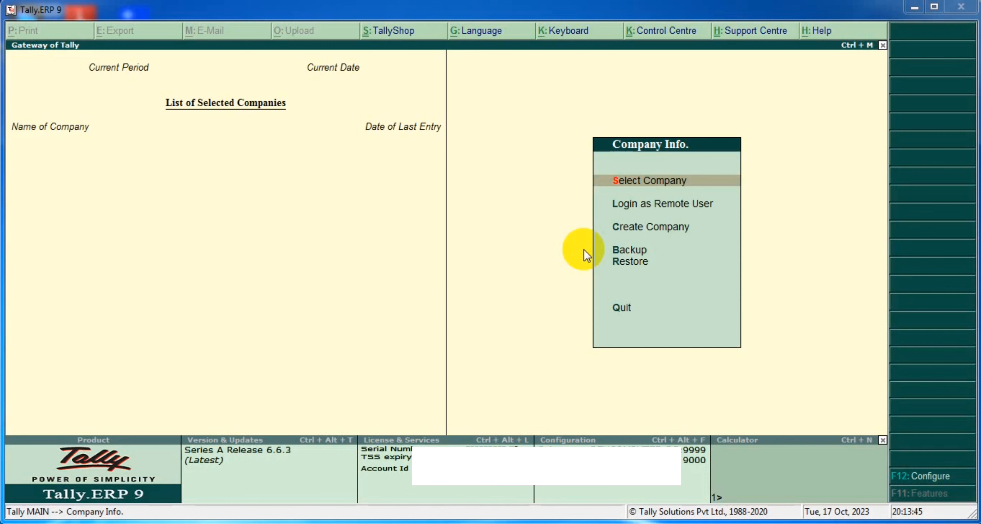
Step: Load the company M/S ABC CO. and open its company details for alteration
{"action": "key", "text": "Return"}
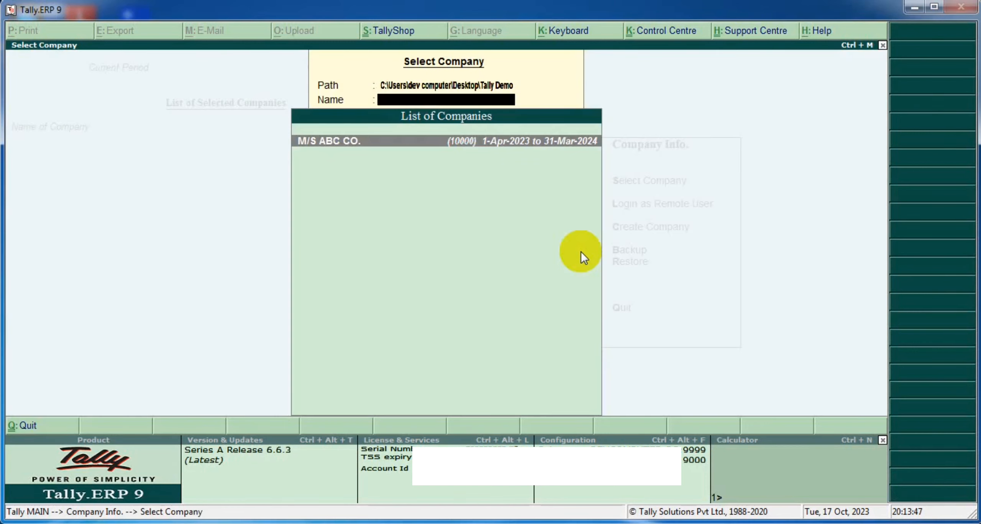
{"action": "key", "text": "Return"}
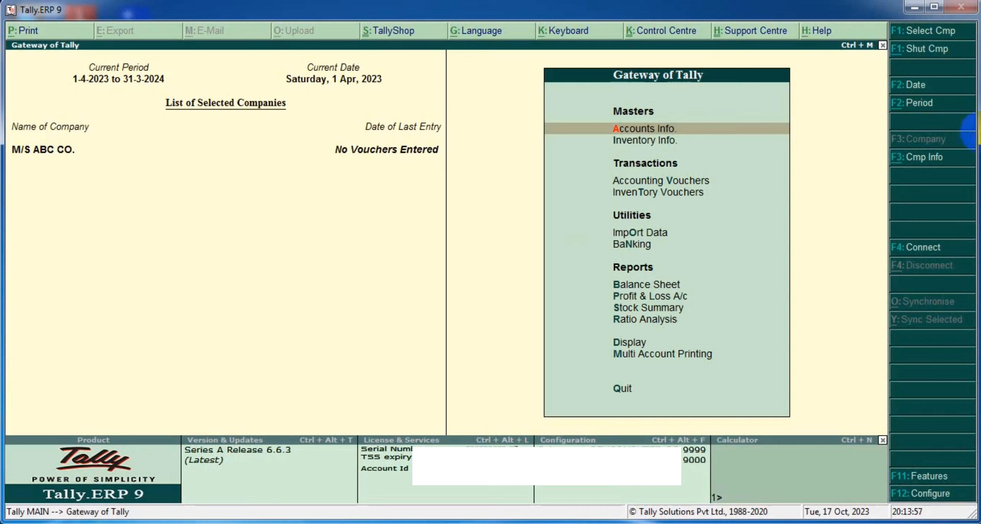
{"action": "left_click", "coordinate": [923, 161]}
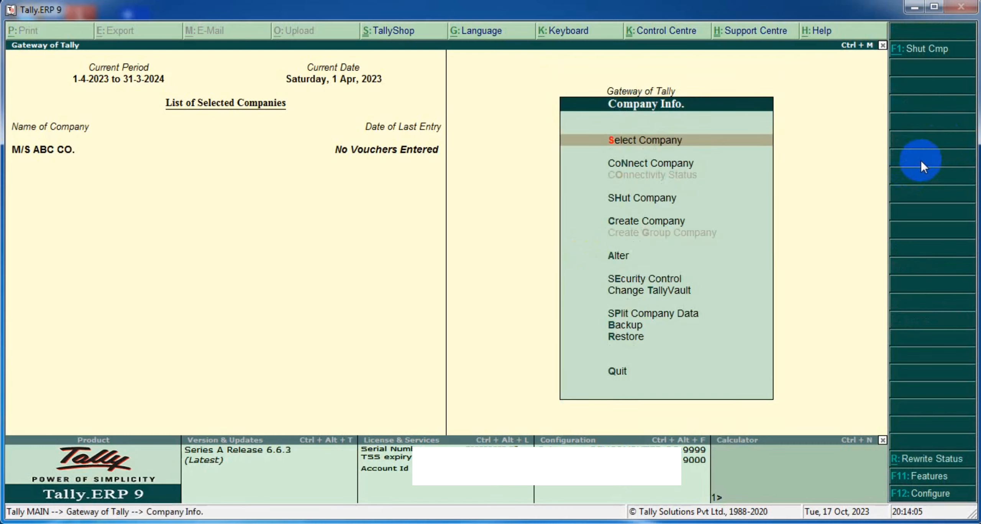
{"action": "key", "text": "Down"}
{"action": "key", "text": "Down"}
{"action": "key", "text": "Down"}
{"action": "key", "text": "Down"}
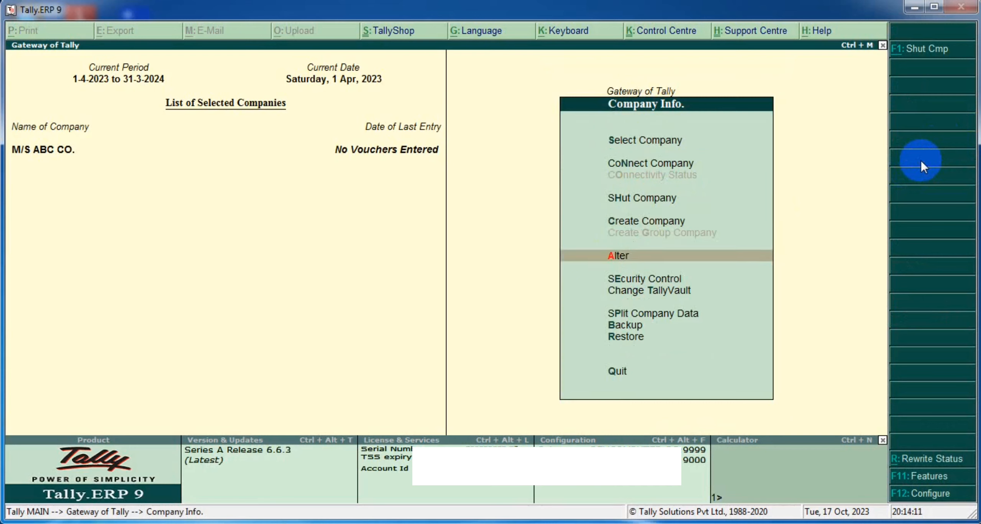
{"action": "key", "text": "Return"}
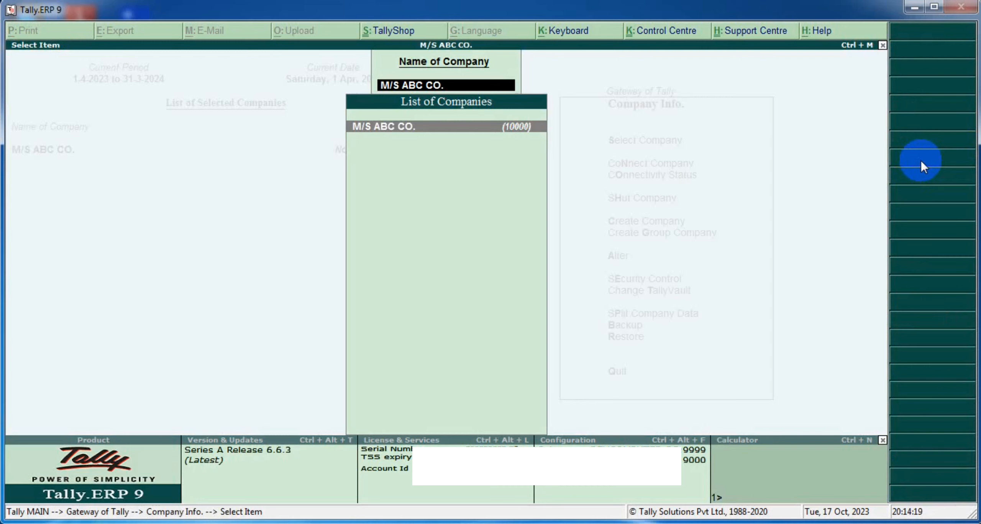
{"action": "key", "text": "Return"}
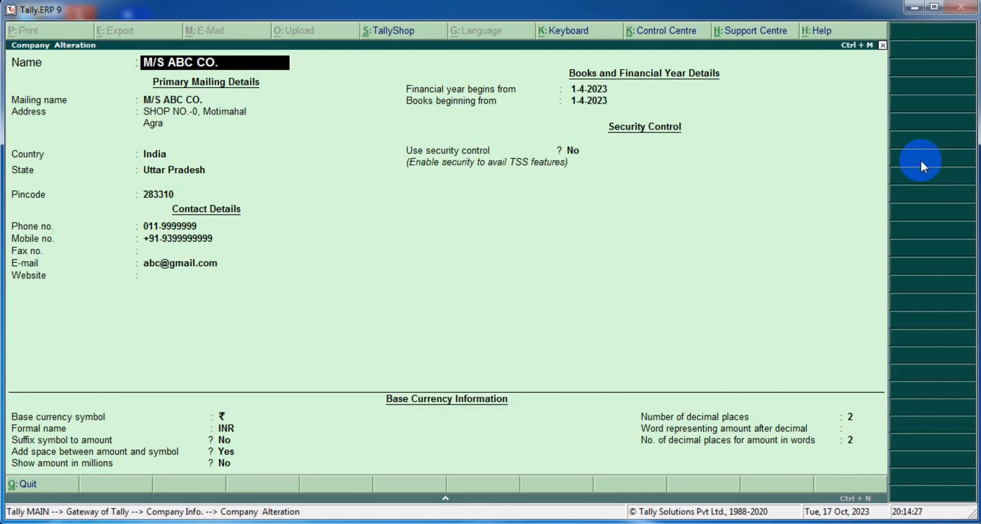
Step: Rename the company and its mailing name as M/S RIGHT TO KNOW
{"action": "type", "text": "M"}
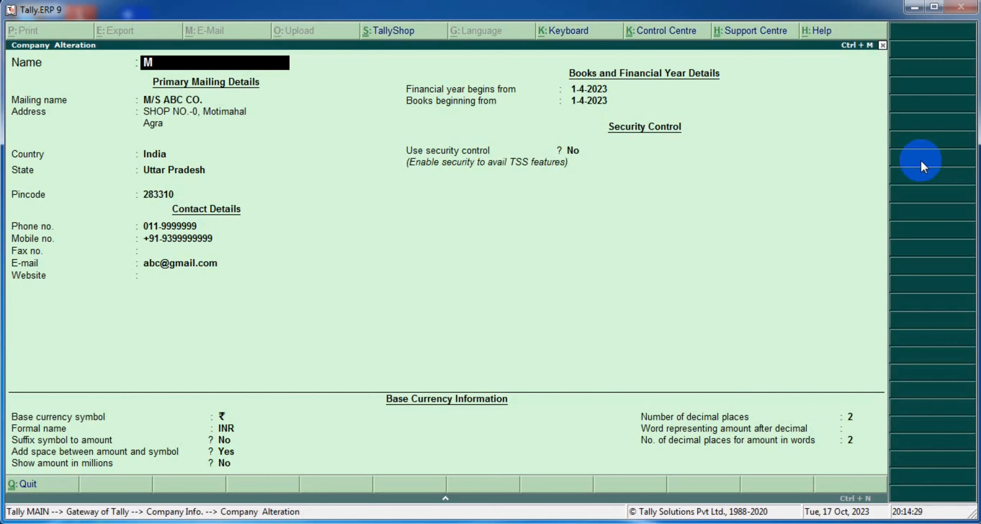
{"action": "type", "text": "/S RIGHT"}
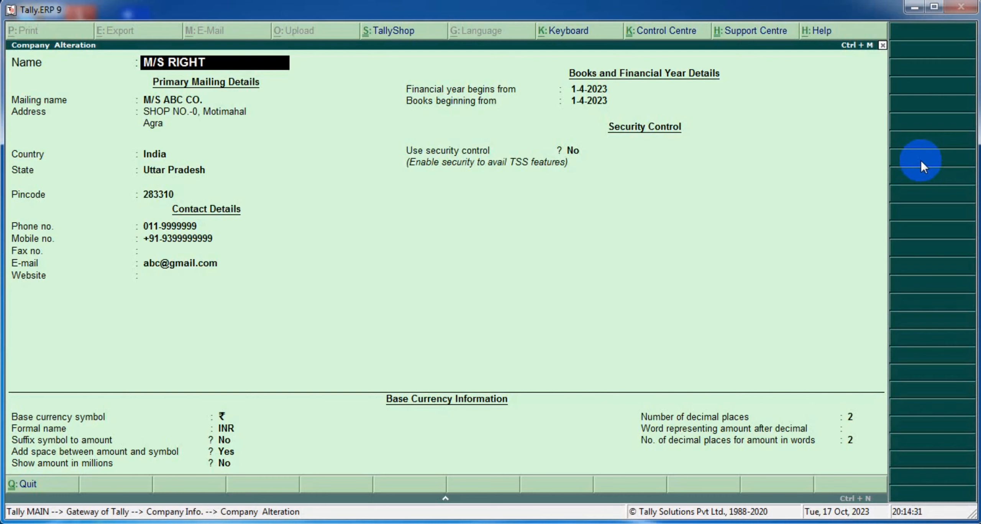
{"action": "type", "text": " TO KNOW"}
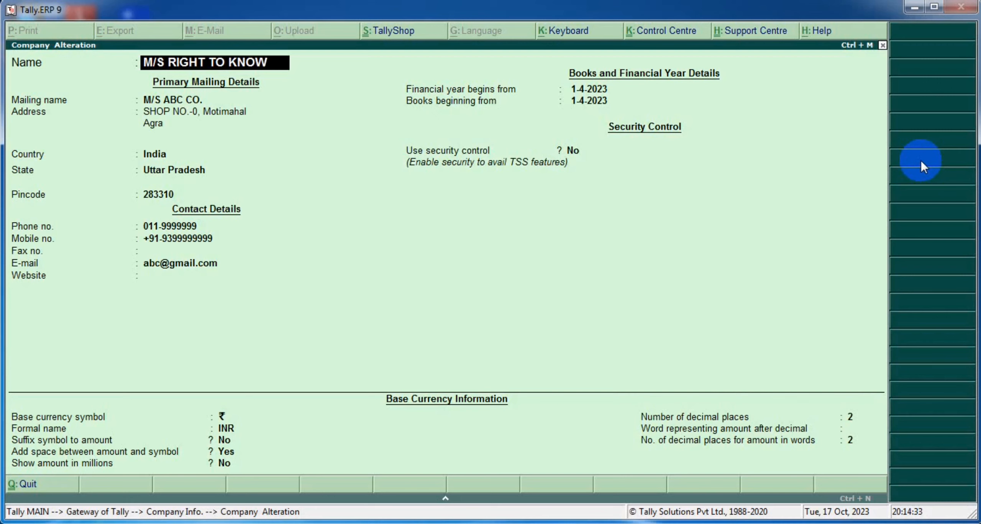
{"action": "key", "text": "Return"}
{"action": "key", "text": "Return"}
{"action": "key", "text": "Return"}
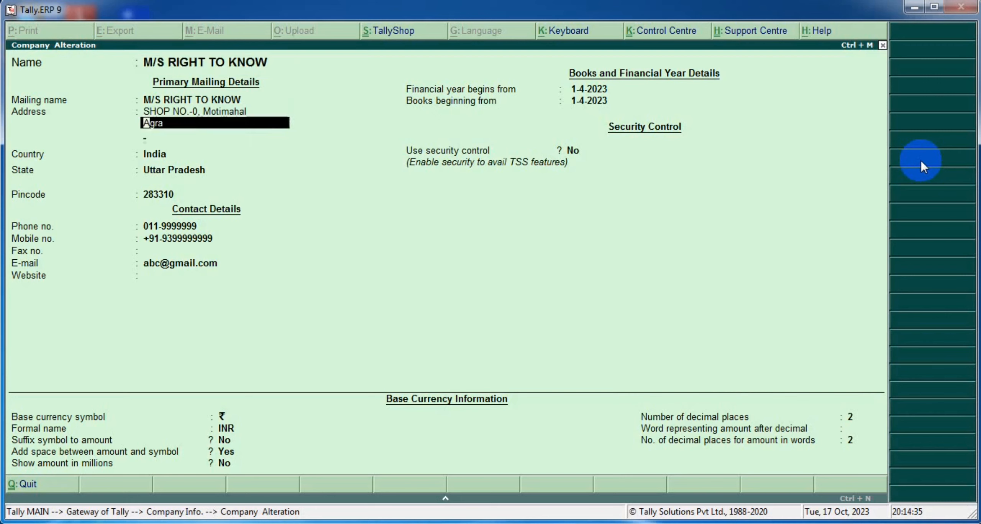
Step: Keep the remaining mailing, contact and financial year details and set Use security control to Yes
{"action": "key", "text": "Return"}
{"action": "key", "text": "Return"}
{"action": "key", "text": "Return"}
{"action": "key", "text": "Return"}
{"action": "key", "text": "Return"}
{"action": "key", "text": "Return"}
{"action": "key", "text": "Return"}
{"action": "key", "text": "Return"}
{"action": "key", "text": "Return"}
{"action": "key", "text": "Return"}
{"action": "key", "text": "Return"}
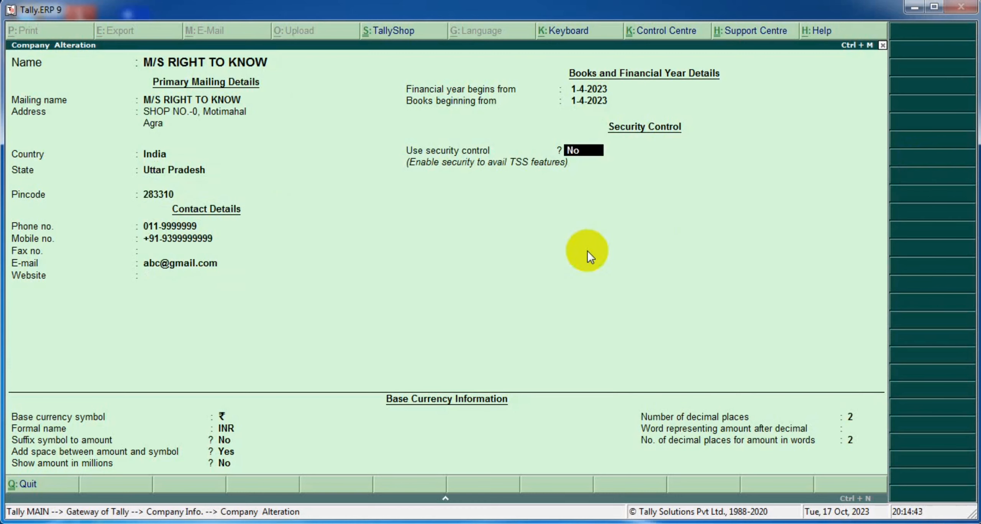
{"action": "type", "text": "Y"}
{"action": "key", "text": "Return"}
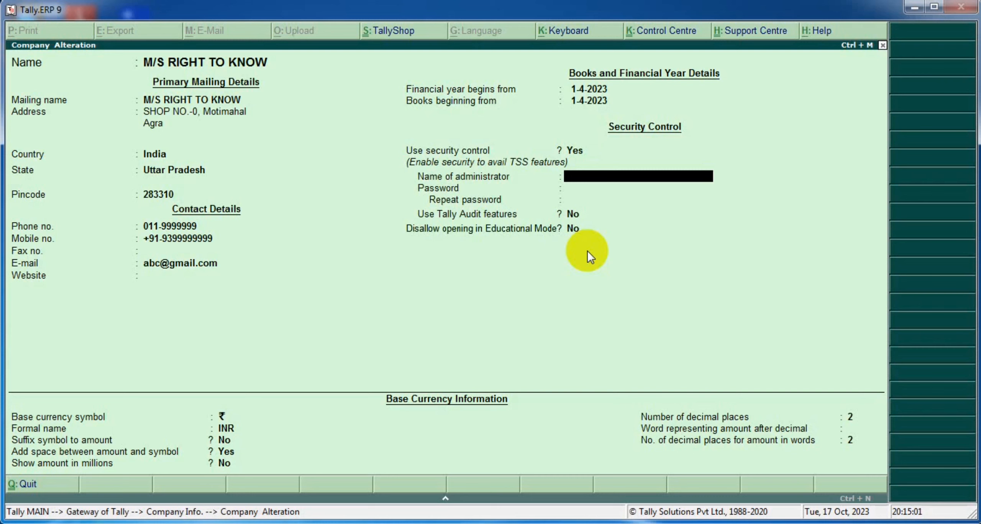
Step: Set the administrator name to righttoknow, then enter and repeat the administrator password
{"action": "type", "text": "righttoknow"}
{"action": "key", "text": "Return"}
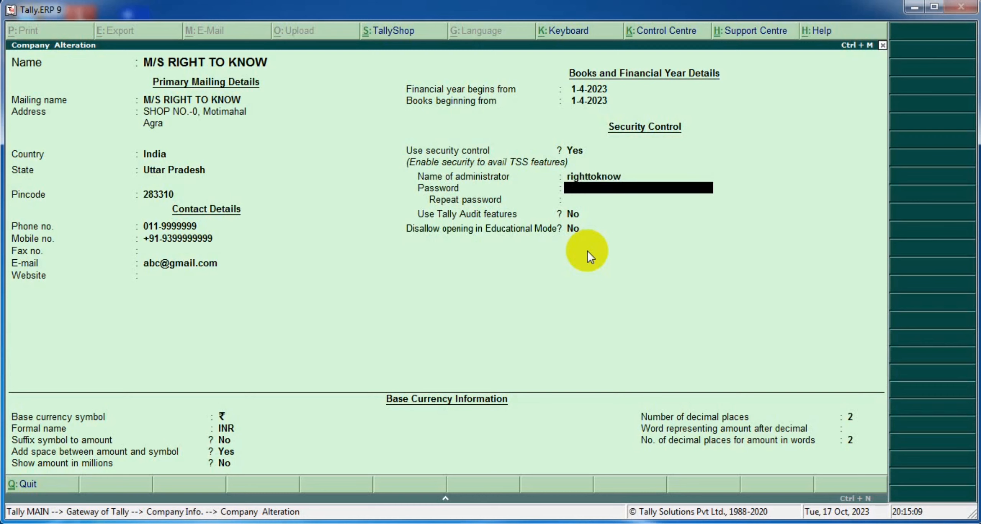
{"action": "type", "text": "*****"}
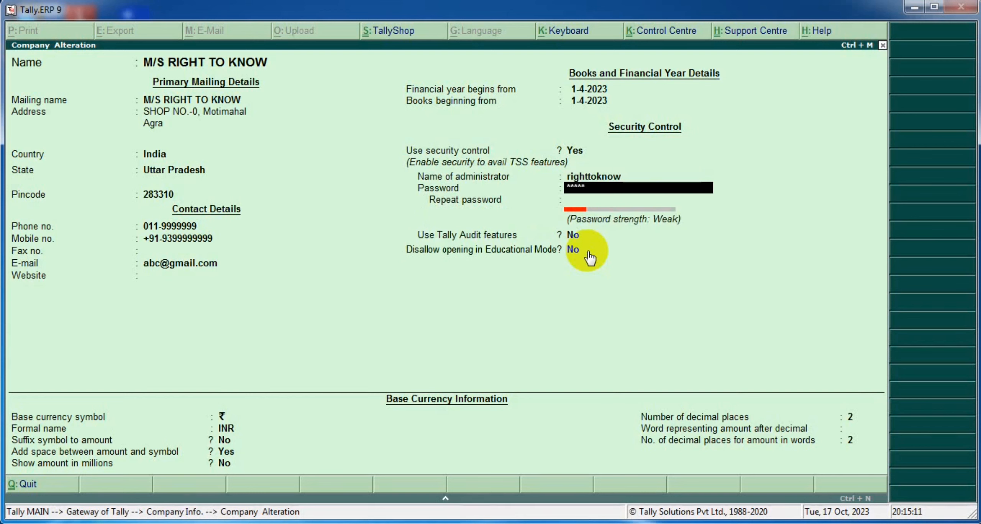
{"action": "key", "text": "Return"}
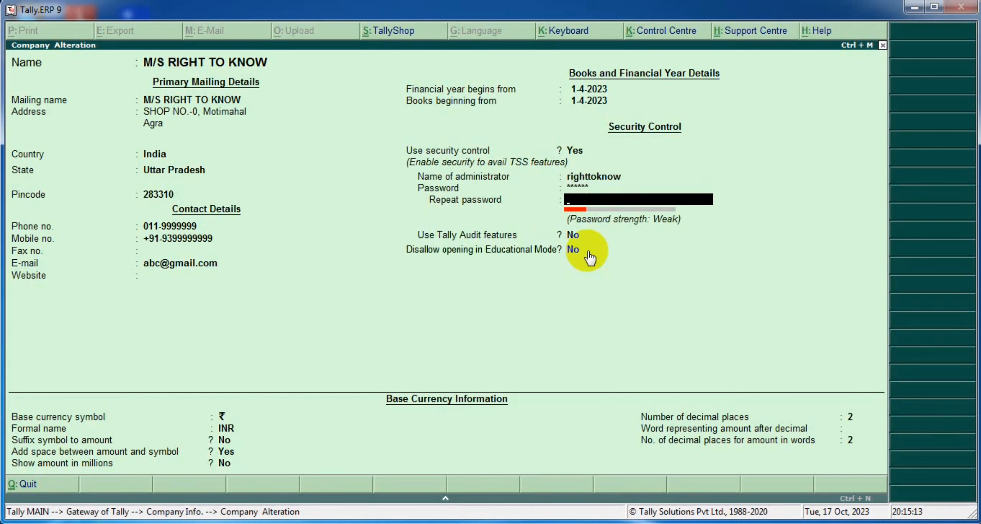
{"action": "type", "text": "******"}
{"action": "key", "text": "Return"}
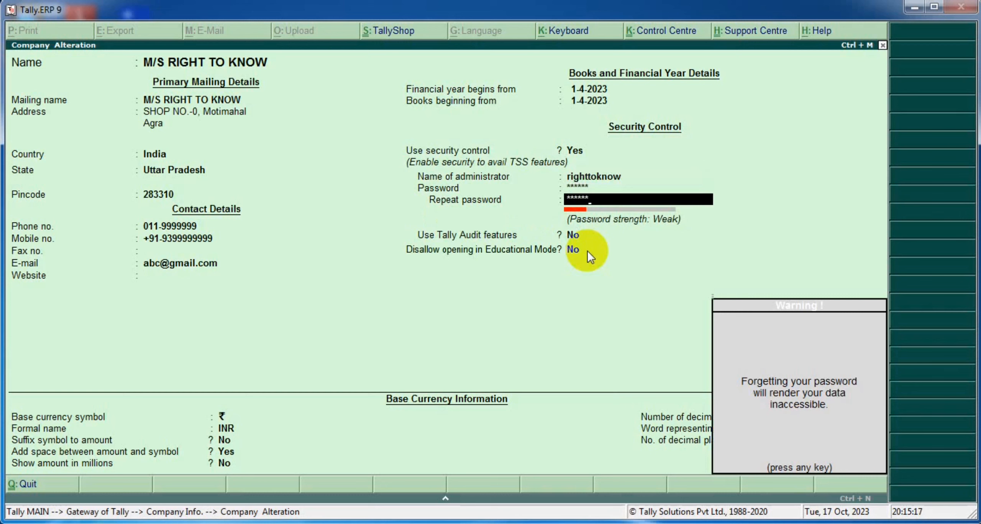
{"action": "key", "text": "Return"}
{"action": "key", "text": "BackSpace"}
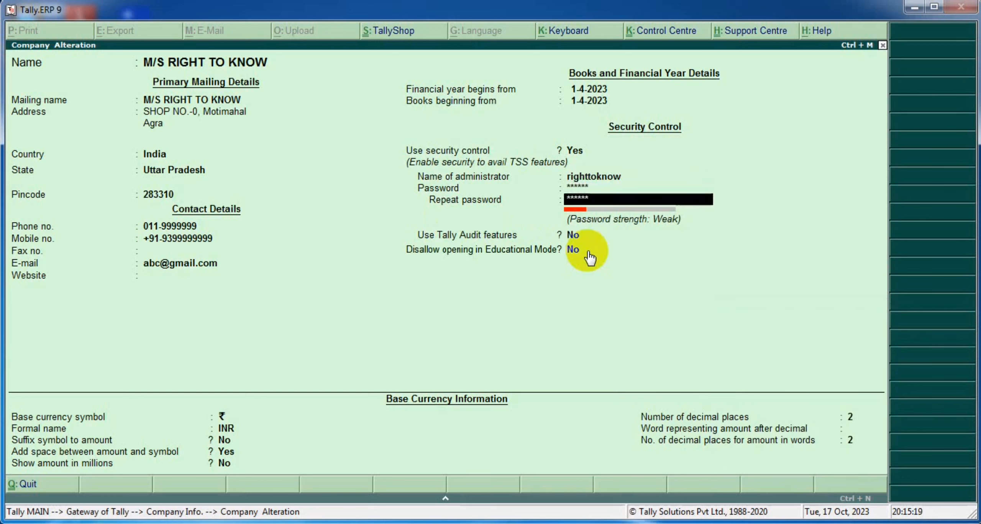
{"action": "key", "text": "Return"}
{"action": "key", "text": "BackSpace"}
Step: Keep the remaining security and base currency settings, accept the company alteration and reload the company
{"action": "key", "text": "Return"}
{"action": "key", "text": "Return"}
{"action": "key", "text": "Return"}
{"action": "key", "text": "Return"}
{"action": "key", "text": "Return"}
{"action": "key", "text": "Return"}
{"action": "key", "text": "Return"}
{"action": "key", "text": "Return"}
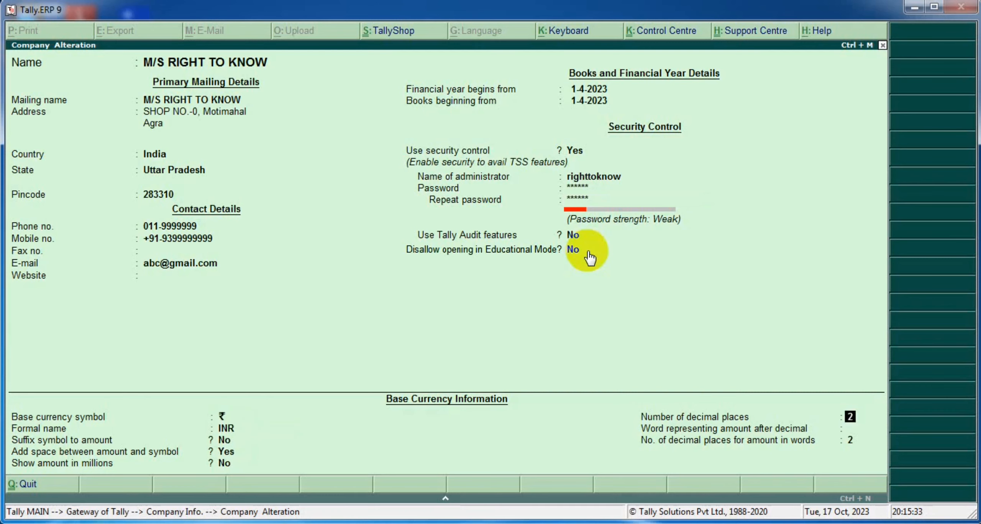
{"action": "key", "text": "Return"}
{"action": "key", "text": "Return"}
{"action": "key", "text": "Return"}
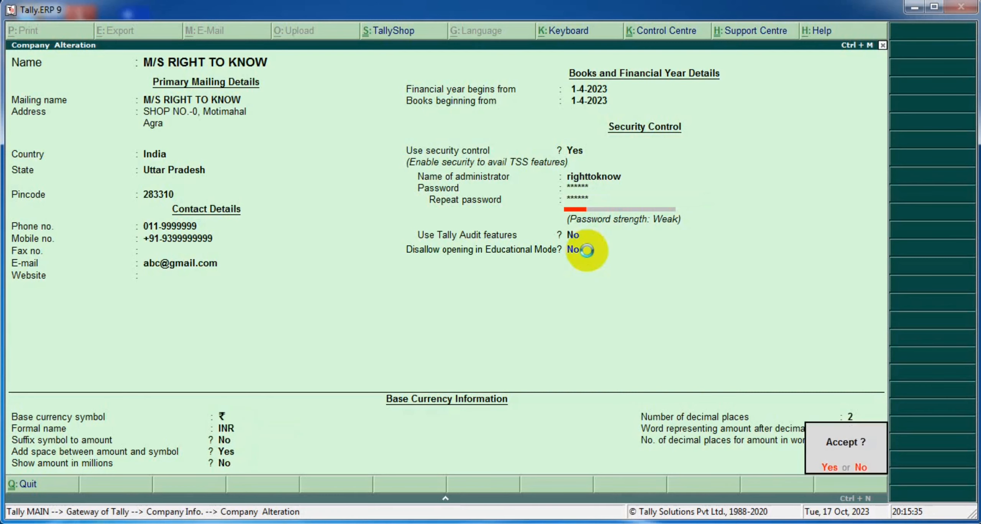
{"action": "key", "text": "Return"}
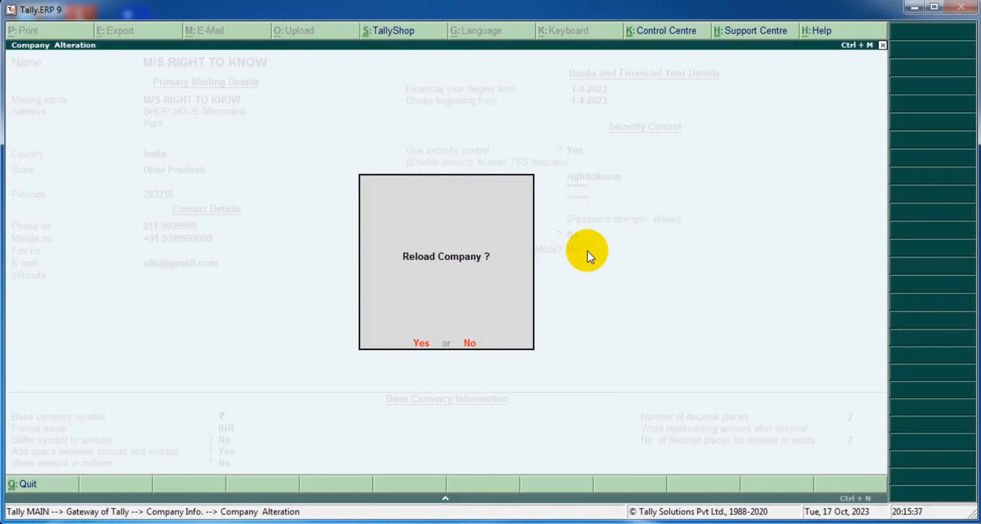
{"action": "key", "text": "Return"}
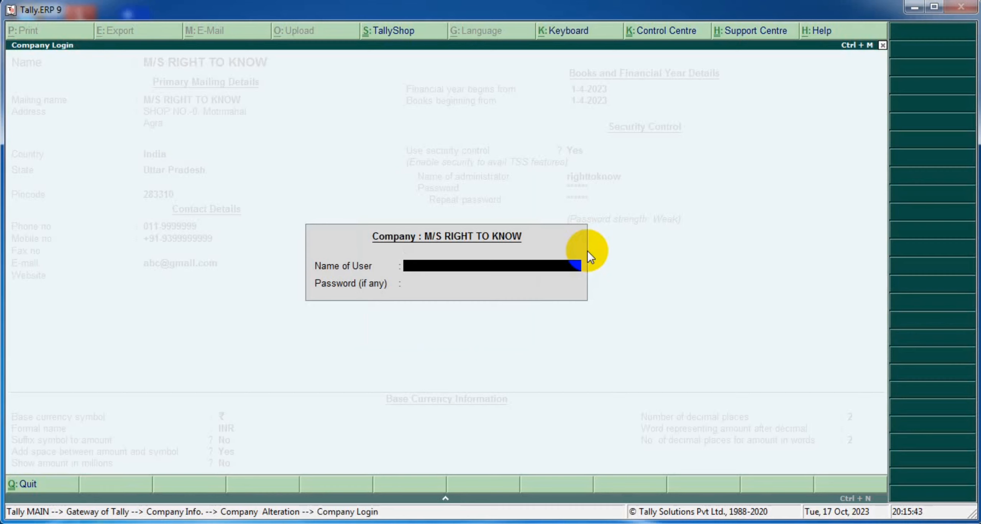
Step: Log in to the reloaded company as righttoknow with the account password
{"action": "type", "text": "ighttoknow"}
{"action": "key", "text": "Return"}
{"action": "type", "text": "*"}
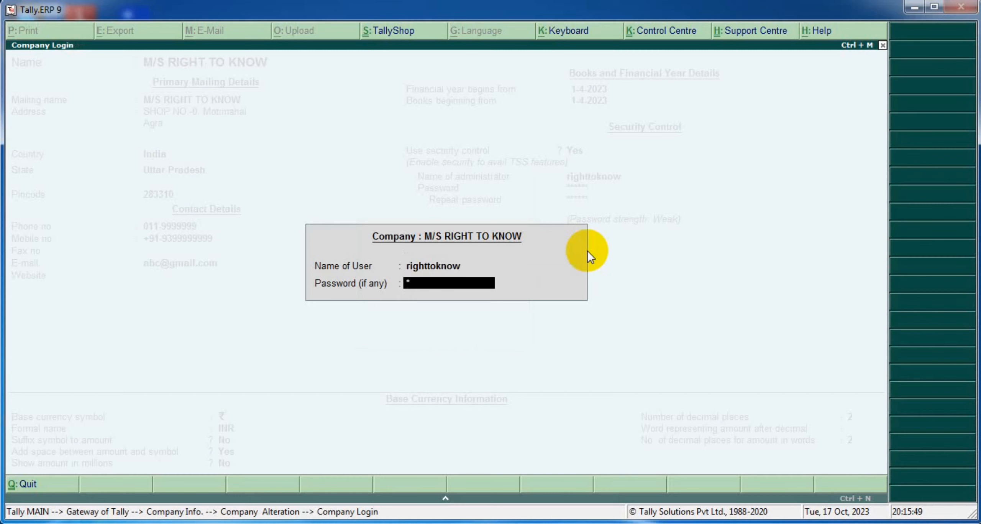
{"action": "type", "text": "*****"}
{"action": "key", "text": "Return"}
{"action": "key", "text": "Return"}
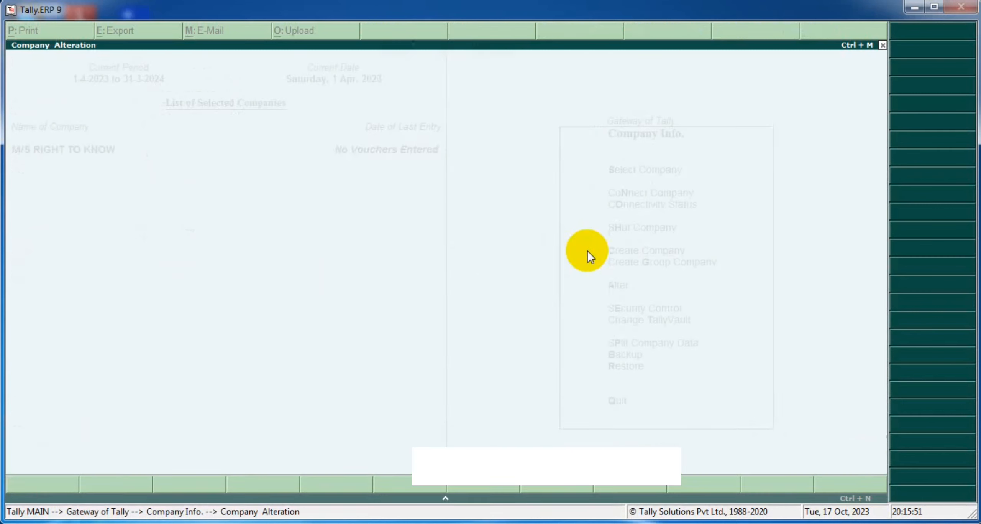
Step: Return to the Gateway of Tally and shut the M/S RIGHT TO KNOW company
{"action": "key", "text": "Escape"}
{"action": "key", "text": "Escape"}
{"action": "key", "text": "Escape"}
{"action": "key", "text": "Escape"}
{"action": "key", "text": "Escape"}
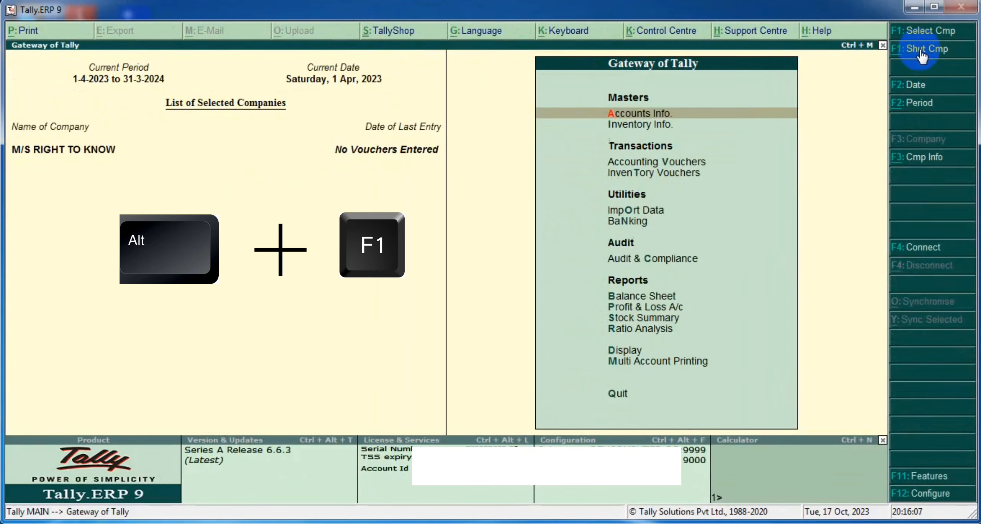
{"action": "left_click", "coordinate": [920, 50]}
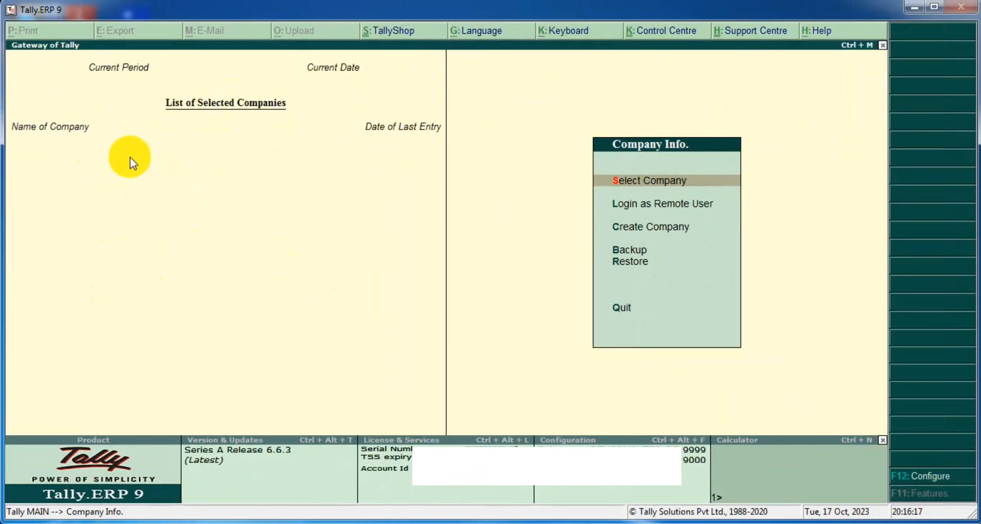
Step: Select the company M/S RIGHT TO KNOW and log in as righttoknow with the account password
{"action": "key", "text": "Return"}
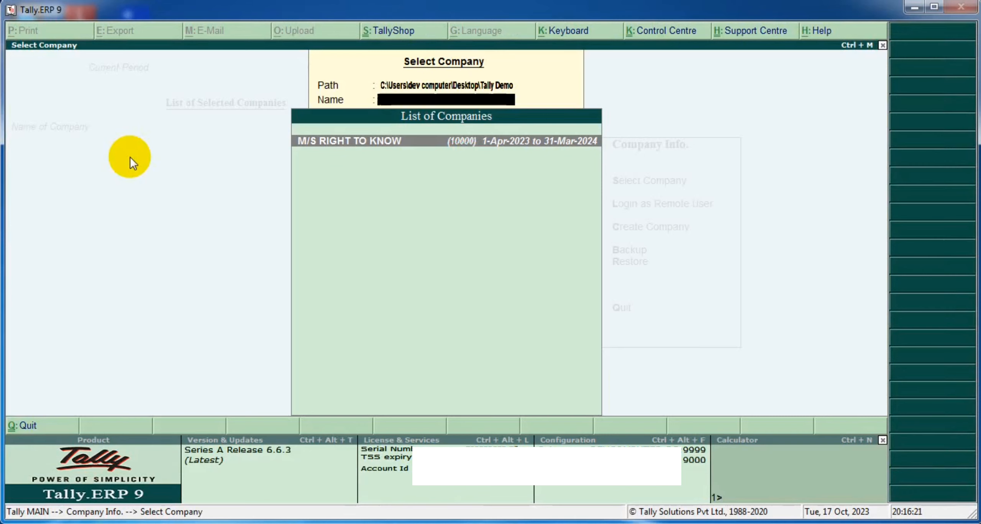
{"action": "key", "text": "Return"}
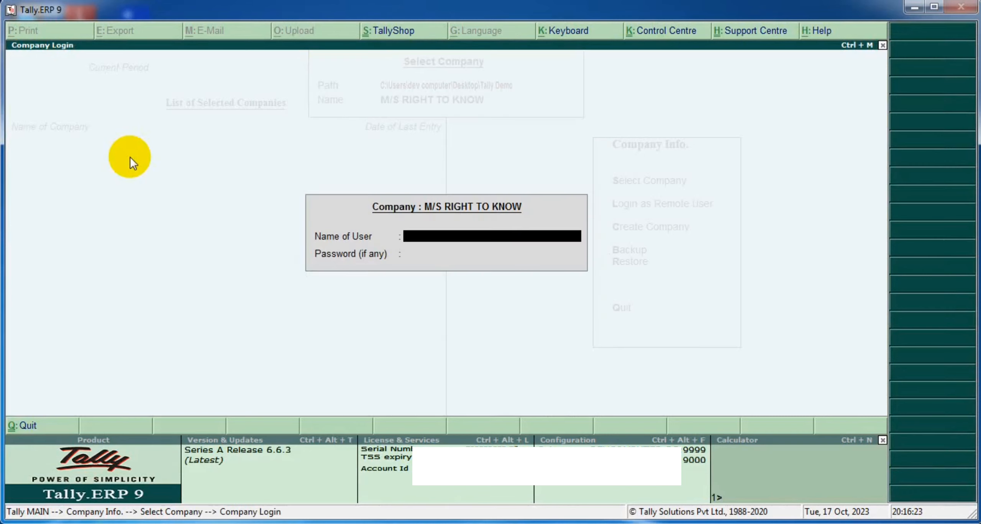
{"action": "type", "text": "righttoknow"}
{"action": "key", "text": "Return"}
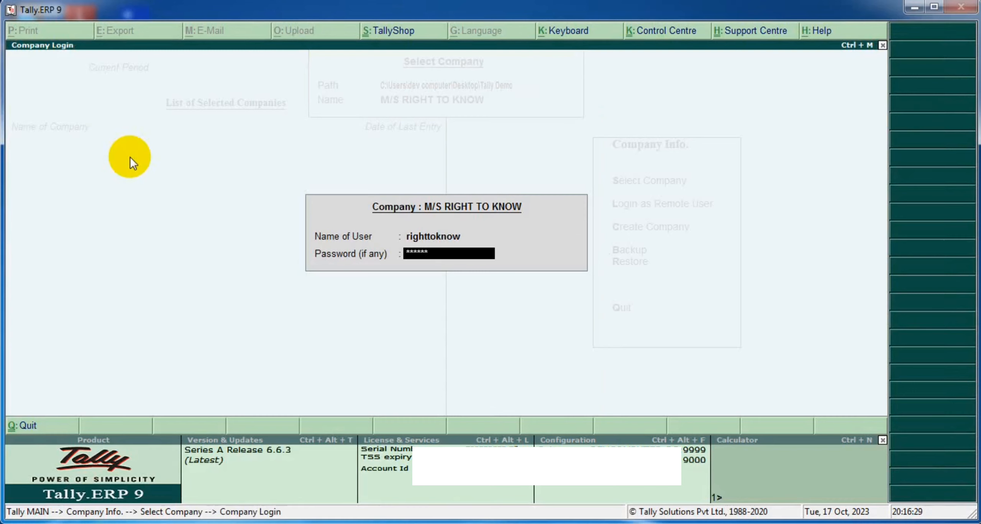
{"action": "key", "text": "Return"}
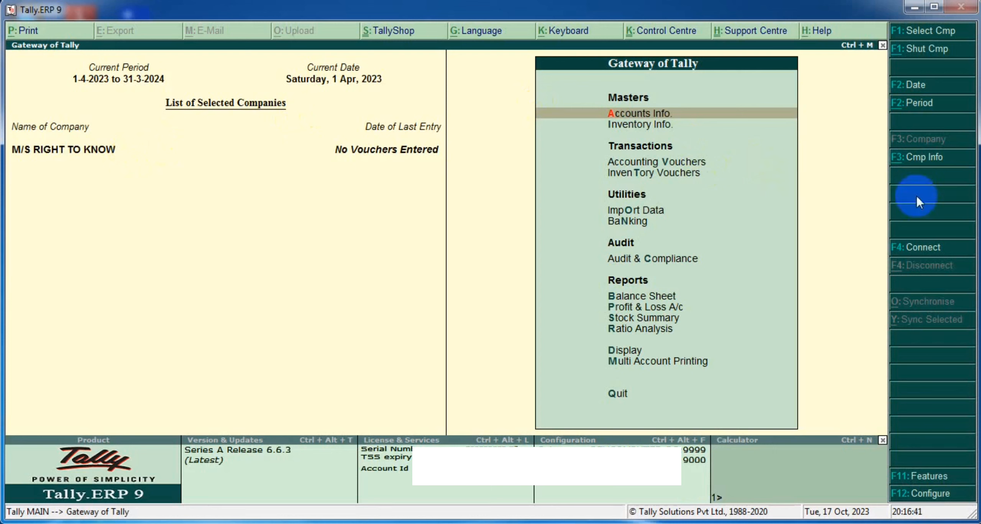
Step: Open the company details of M/S RIGHT TO KNOW for alteration
{"action": "left_click", "coordinate": [917, 157]}
{"action": "key", "text": "Down"}
{"action": "key", "text": "Down"}
{"action": "key", "text": "Down"}
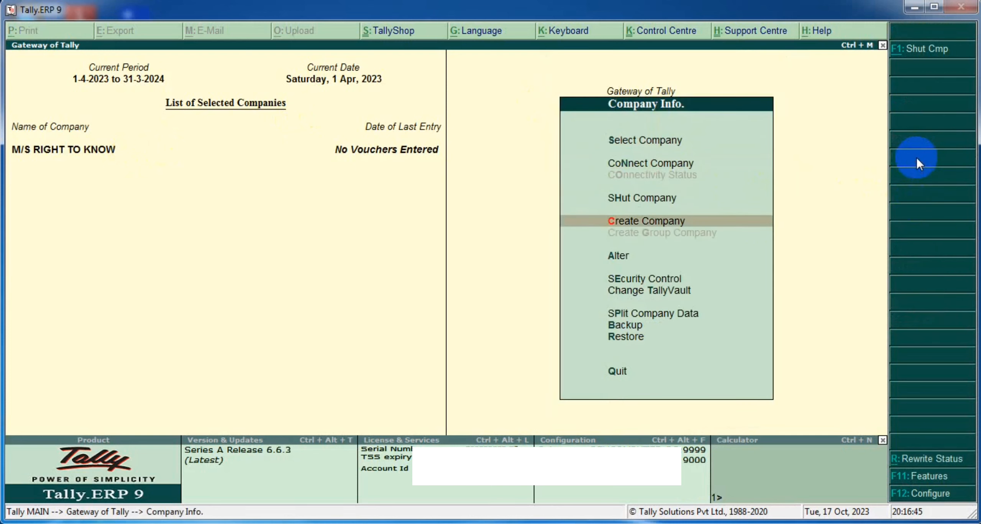
{"action": "key", "text": "Down"}
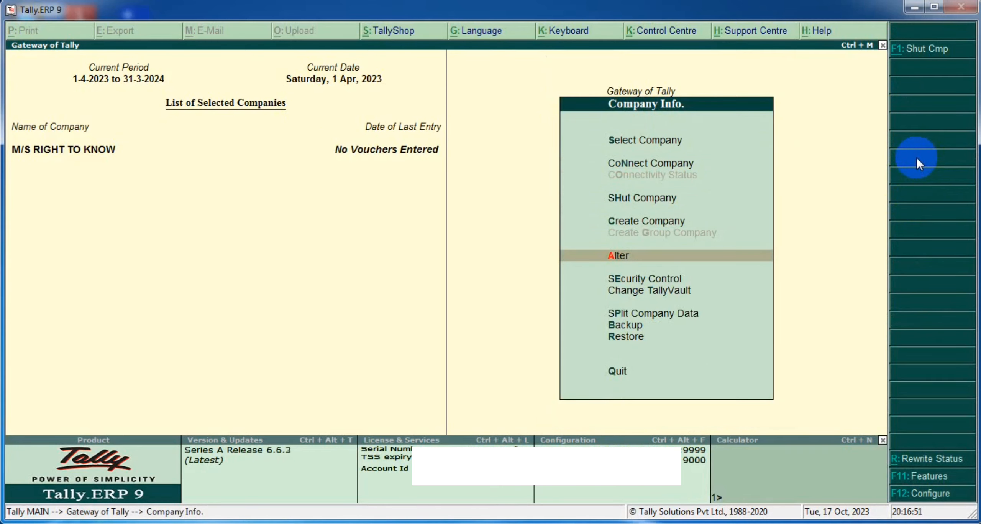
{"action": "key", "text": "Return"}
{"action": "key", "text": "Return"}
Step: Keep the mailing, contact and financial year details and set Use security control to No
{"action": "key", "text": "Return"}
{"action": "key", "text": "Return"}
{"action": "key", "text": "Return"}
{"action": "key", "text": "Return"}
{"action": "key", "text": "Return"}
{"action": "key", "text": "Return"}
{"action": "key", "text": "Return"}
{"action": "key", "text": "Return"}
{"action": "key", "text": "Return"}
{"action": "key", "text": "Return"}
{"action": "key", "text": "Return"}
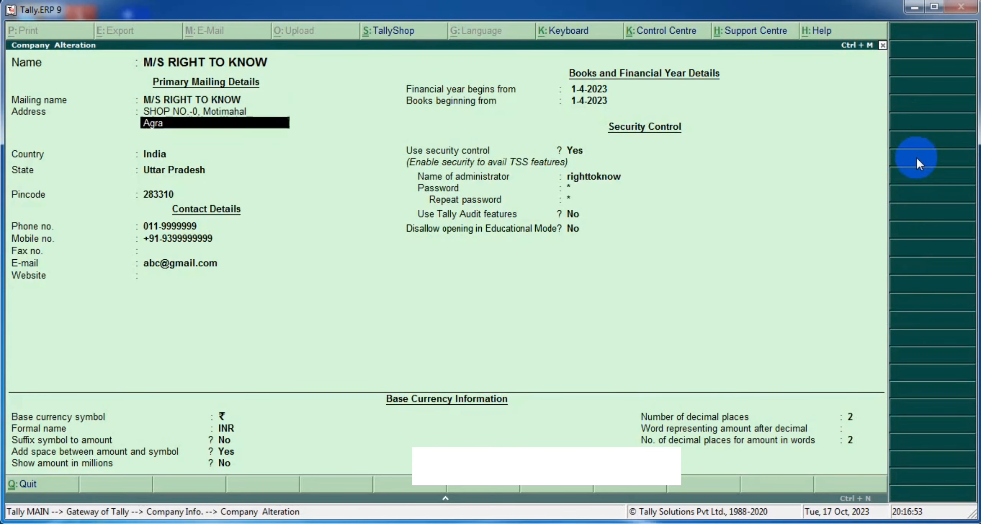
{"action": "key", "text": "Return"}
{"action": "key", "text": "Return"}
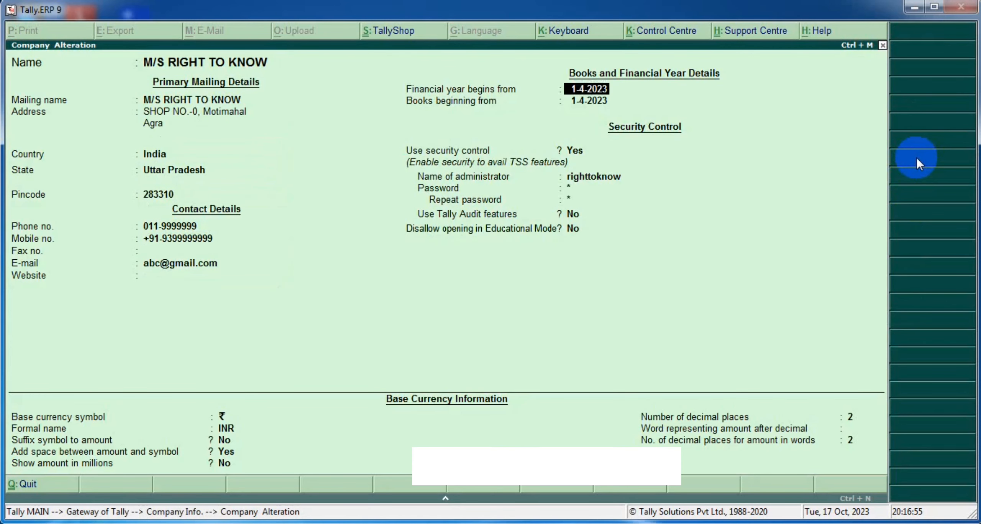
{"action": "key", "text": "Return"}
{"action": "key", "text": "Return"}
{"action": "key", "text": "Up"}
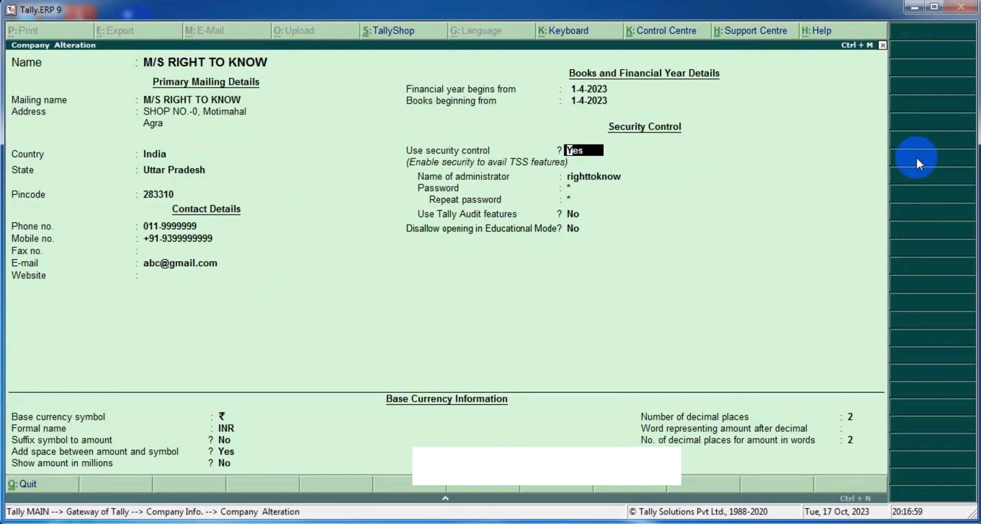
{"action": "type", "text": "n"}
{"action": "key", "text": "Return"}
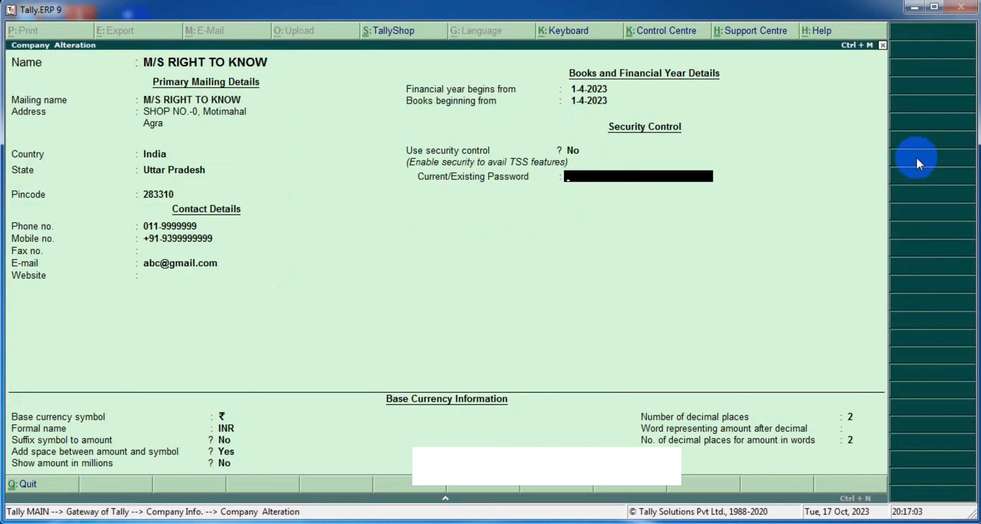
Step: Enter the existing company password, keep the base currency settings, and save by reloading the company and returning to the Gateway of Tally
{"action": "type", "text": "******"}
{"action": "key", "text": "Return"}
{"action": "key", "text": "Return"}
{"action": "key", "text": "Return"}
{"action": "key", "text": "Return"}
{"action": "key", "text": "Return"}
{"action": "key", "text": "Return"}
{"action": "key", "text": "Return"}
{"action": "key", "text": "Return"}
{"action": "key", "text": "Return"}
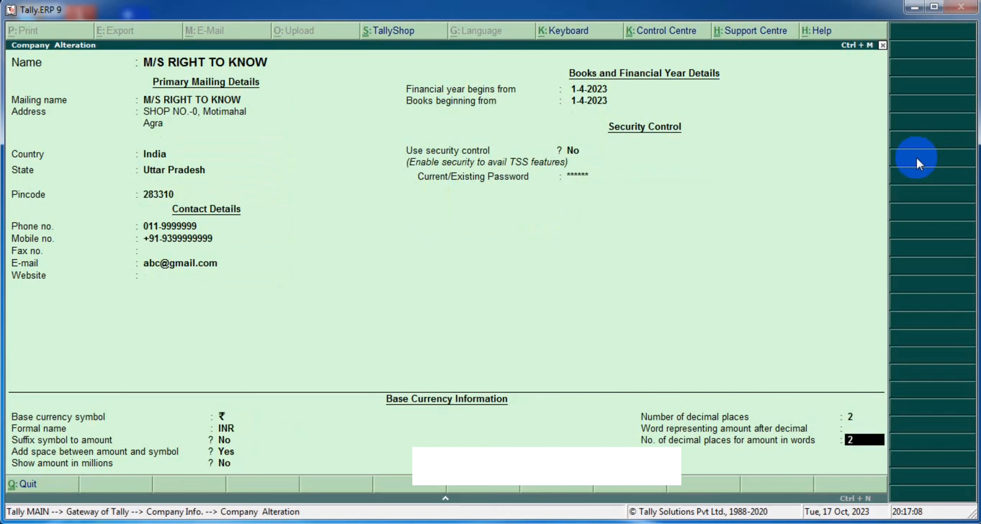
{"action": "key", "text": "Return"}
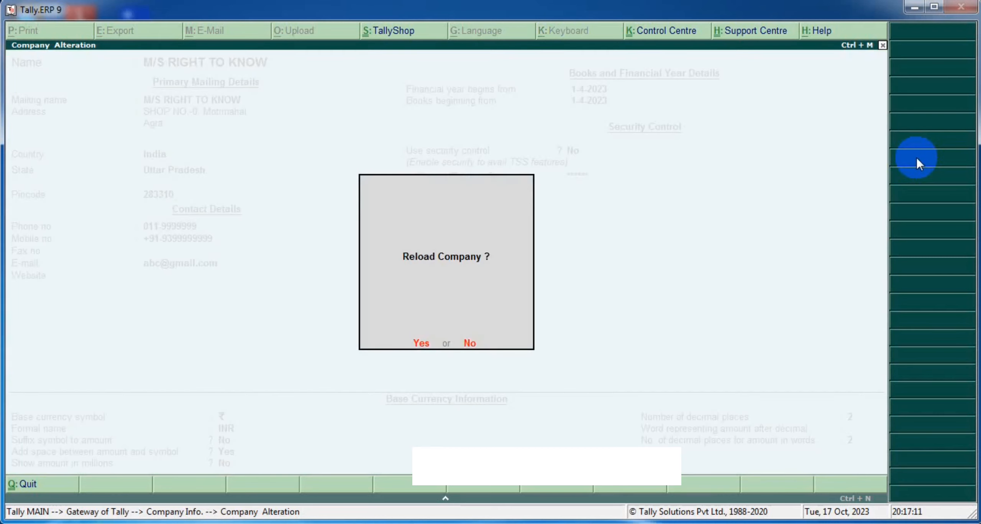
{"action": "key", "text": "Return"}
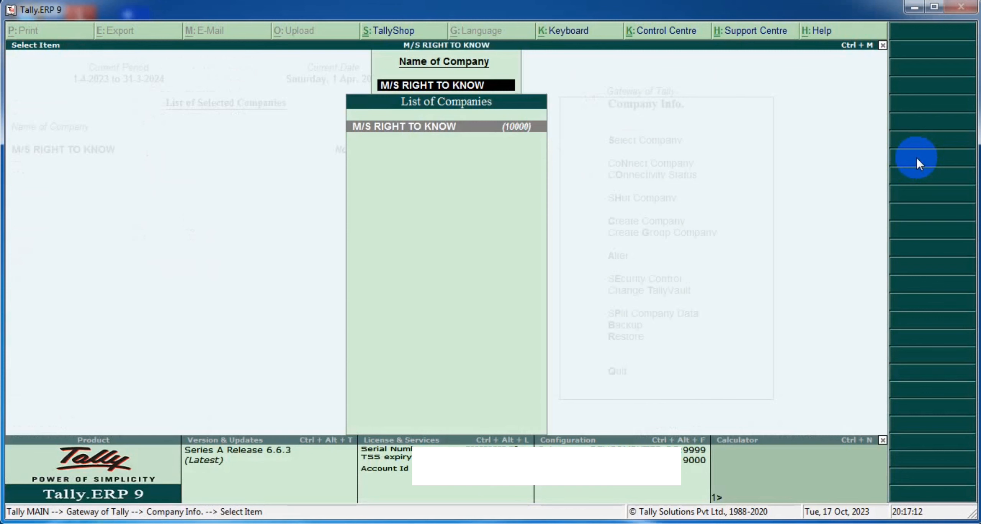
{"action": "key", "text": "Escape"}
{"action": "key", "text": "Escape"}
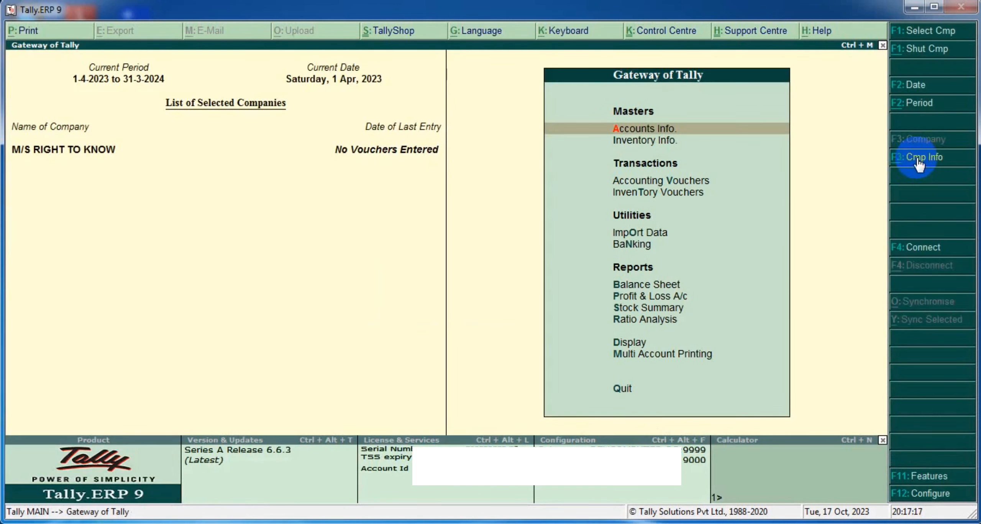
{"action": "left_click", "coordinate": [919, 160]}
{"action": "key", "text": "Return"}
{"action": "key", "text": "Escape"}
{"action": "key", "text": "Escape"}
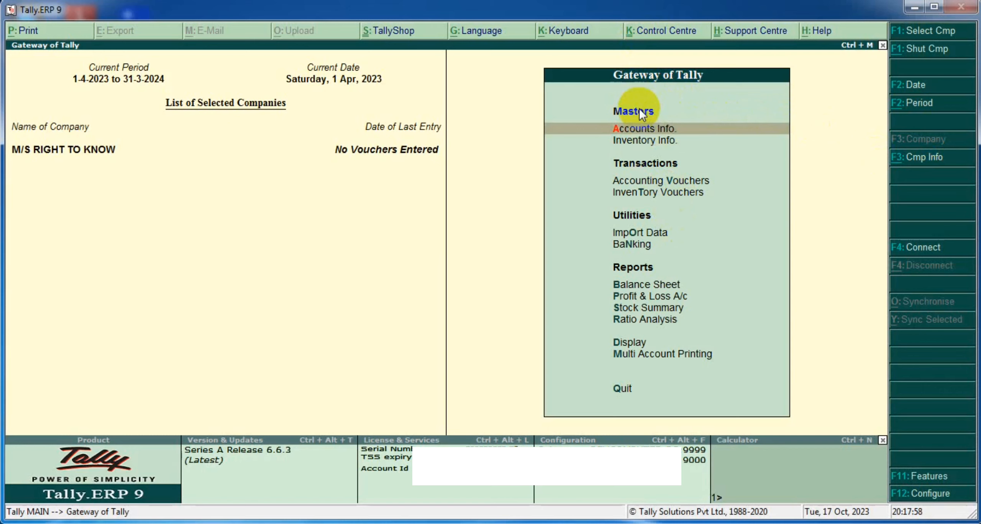
Step: Look through the Masters and Transactions entries of the Gateway of Tally, including what Accounts Info. contains
{"action": "key", "text": "Down"}
{"action": "key", "text": "Up"}
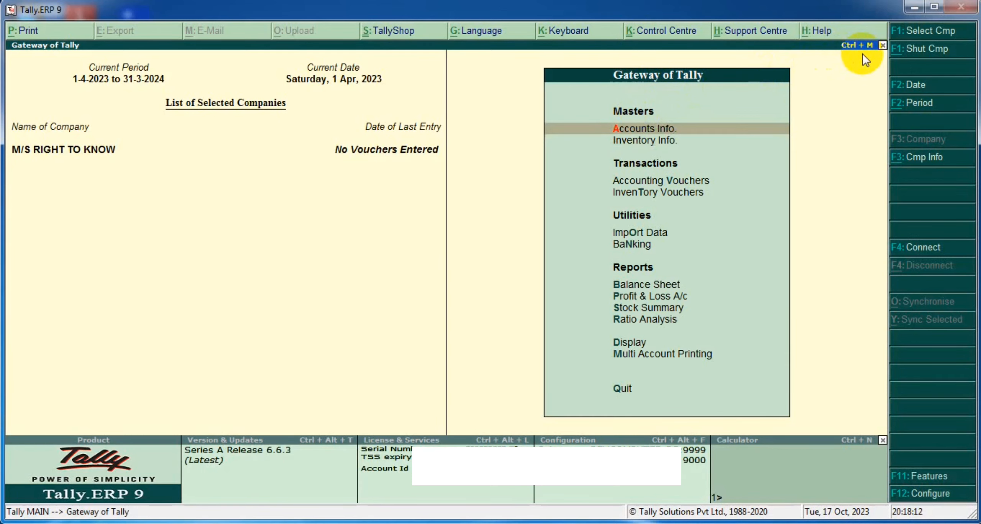
{"action": "key", "text": "Return"}
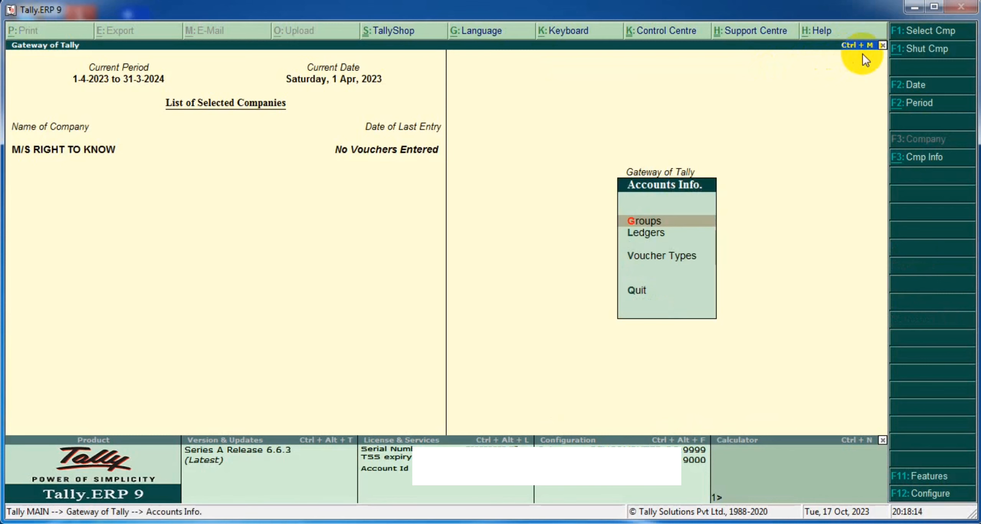
{"action": "key", "text": "Escape"}
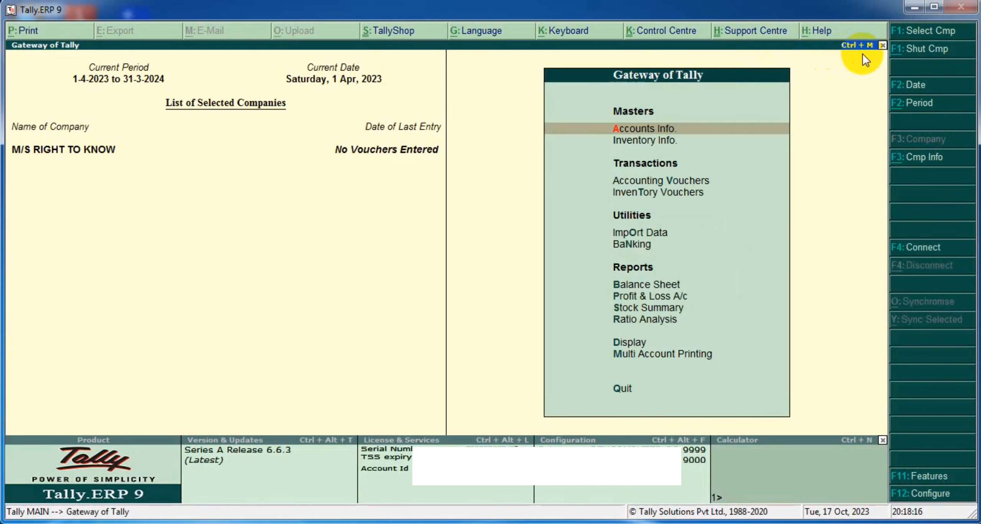
{"action": "key", "text": "Down"}
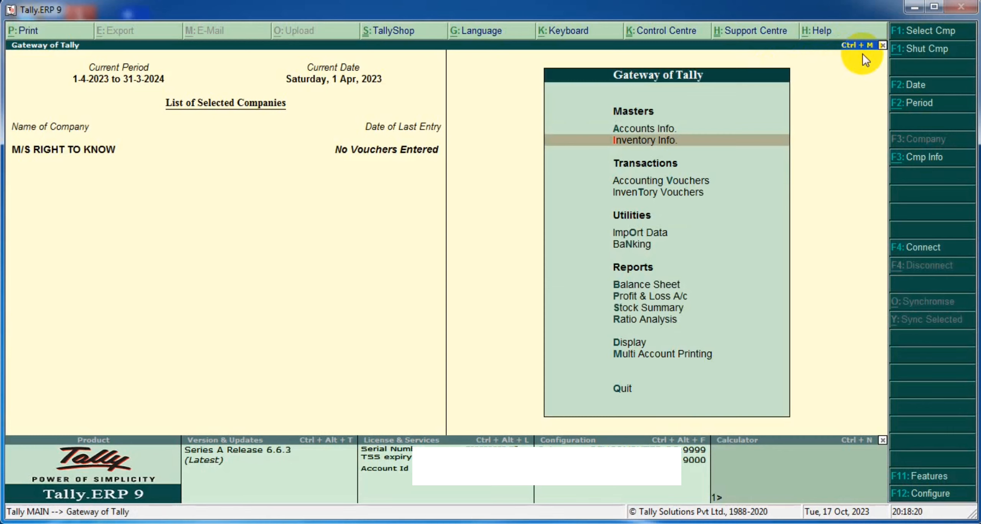
{"action": "key", "text": "Down"}
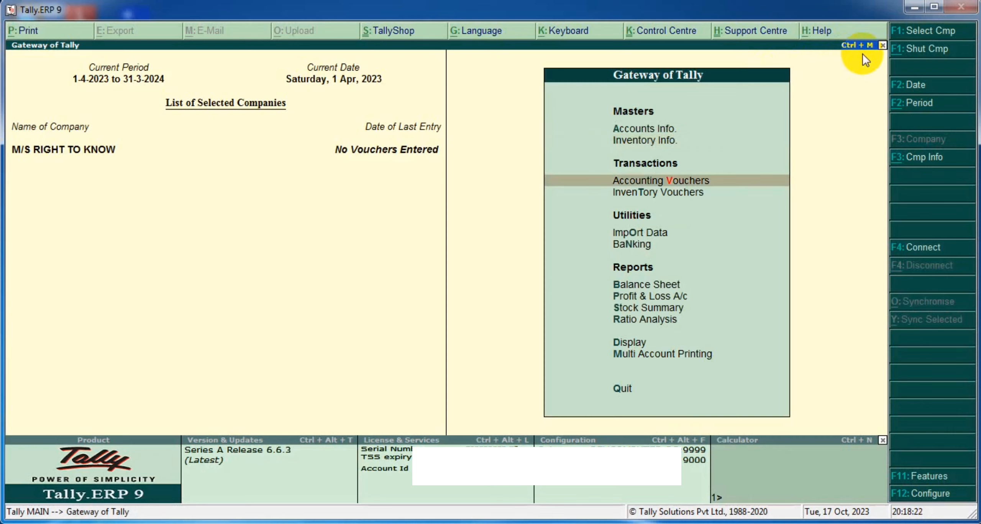
{"action": "key", "text": "Down"}
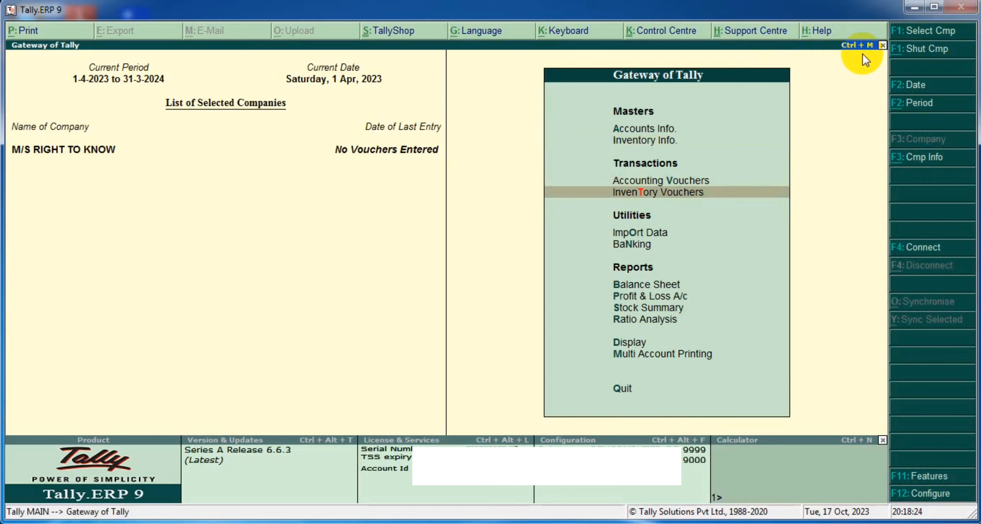
{"action": "key", "text": "Up"}
{"action": "key", "text": "Up"}
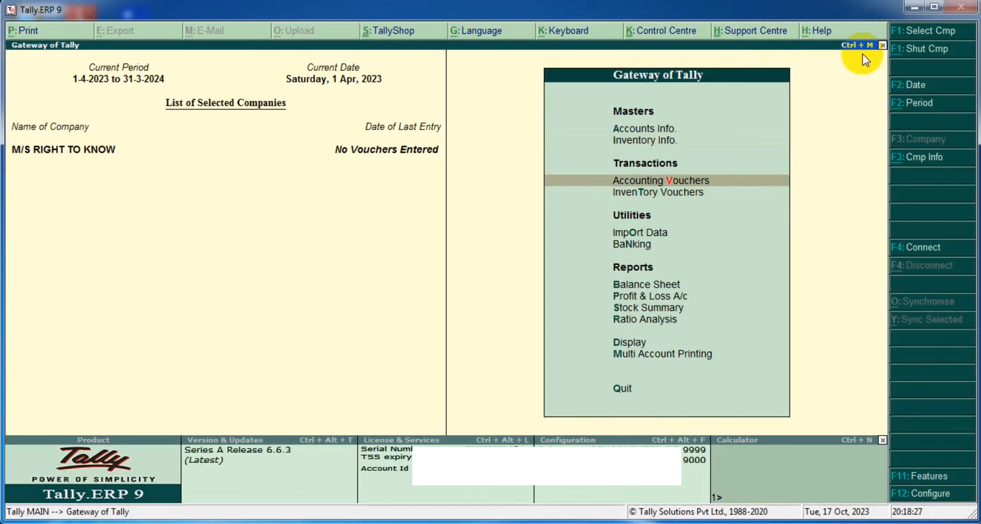
{"action": "key", "text": "Down"}
{"action": "key", "text": "Down"}
{"action": "key", "text": "Up"}
{"action": "key", "text": "Up"}
{"action": "key", "text": "Up"}
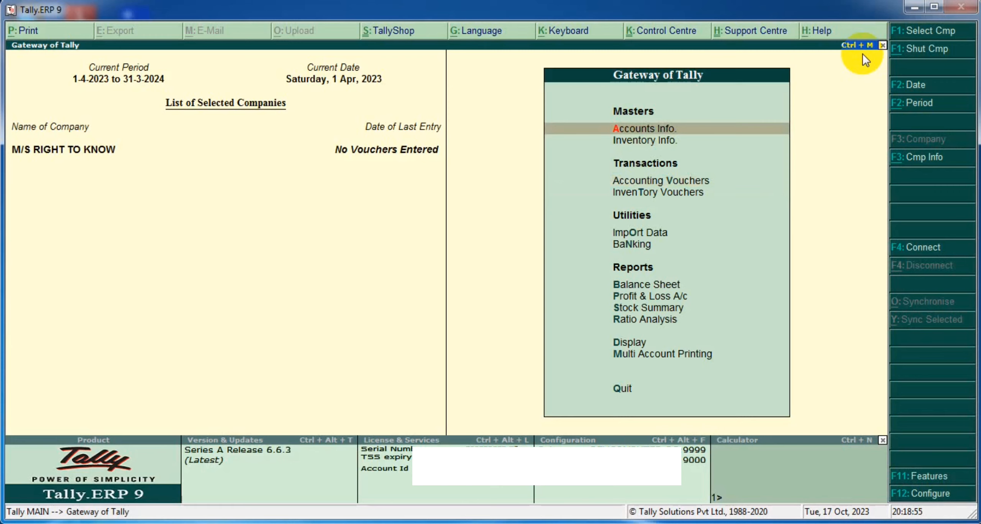
Step: Examine the Groups and Ledgers entries under Accounts Info. and the options offered for ledgers
{"action": "key", "text": "Return"}
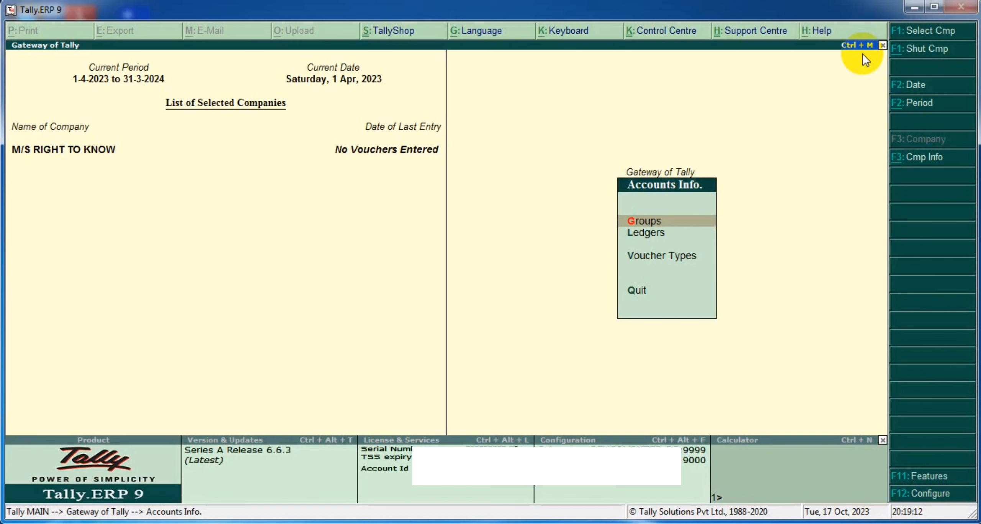
{"action": "key", "text": "Escape"}
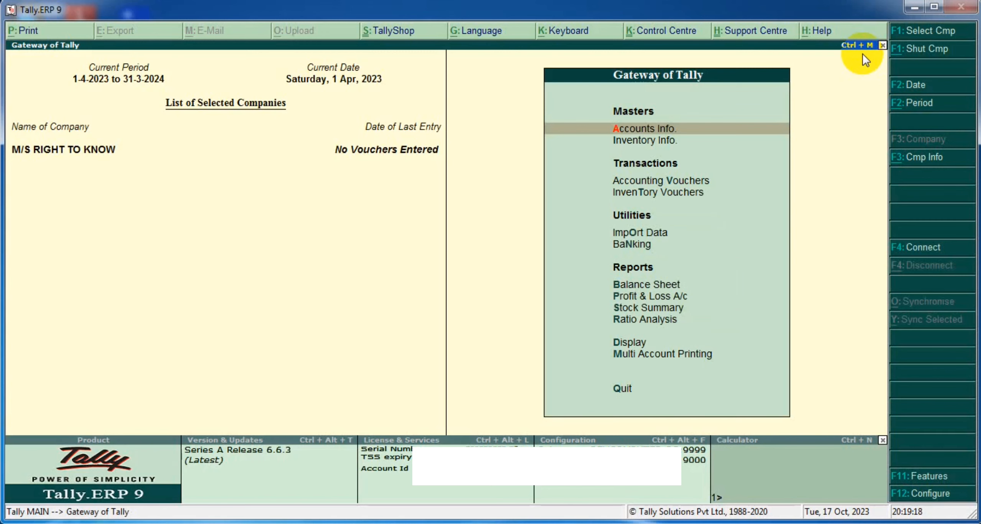
{"action": "key", "text": "Return"}
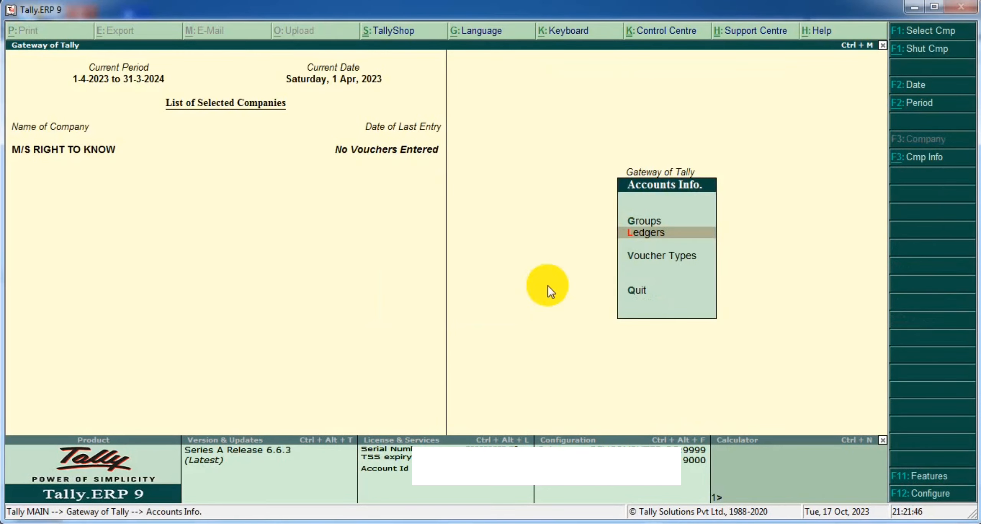
{"action": "key", "text": "Up"}
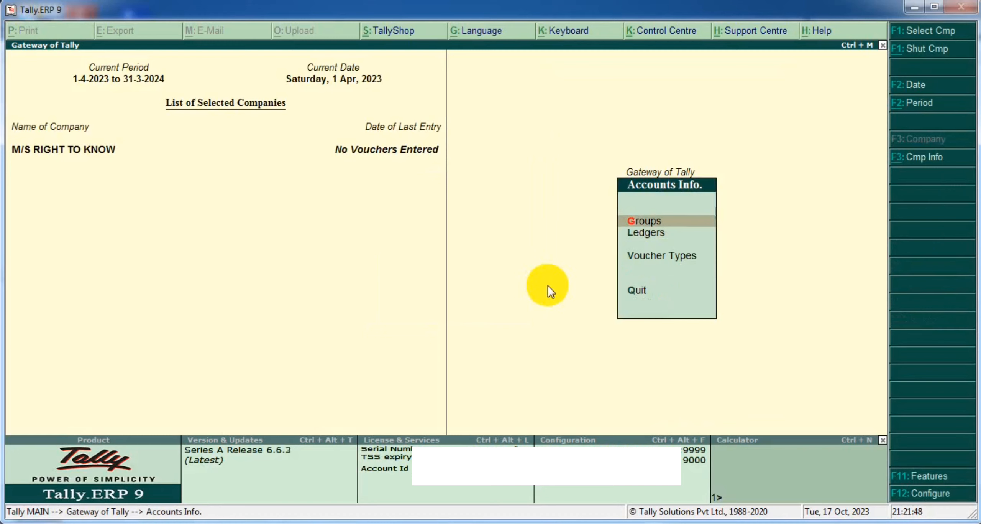
{"action": "key", "text": "Down"}
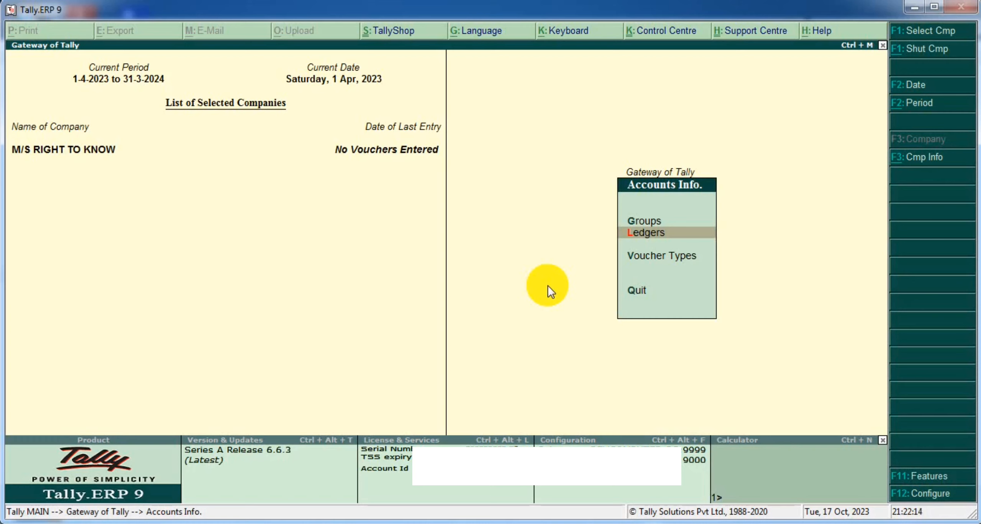
{"action": "key", "text": "Return"}
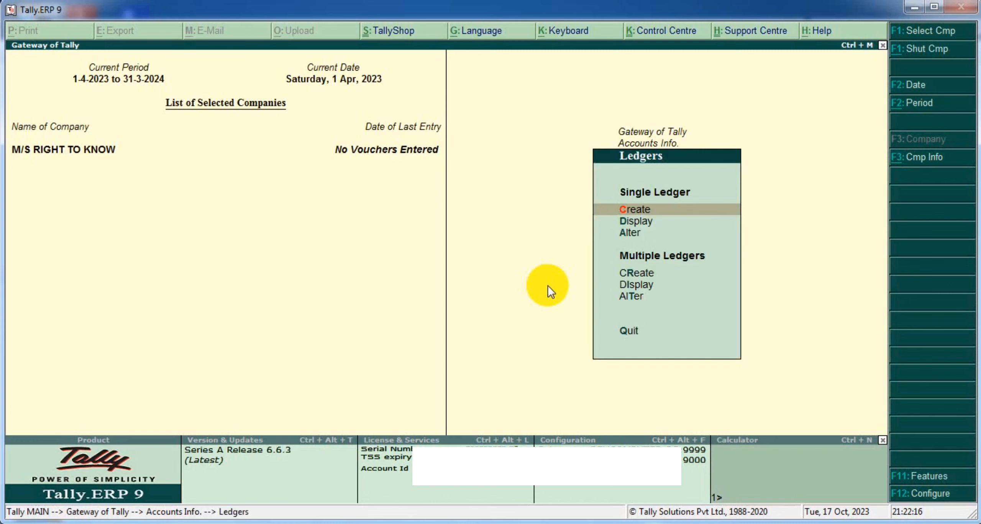
{"action": "key", "text": "Escape"}
{"action": "key", "text": "Escape"}
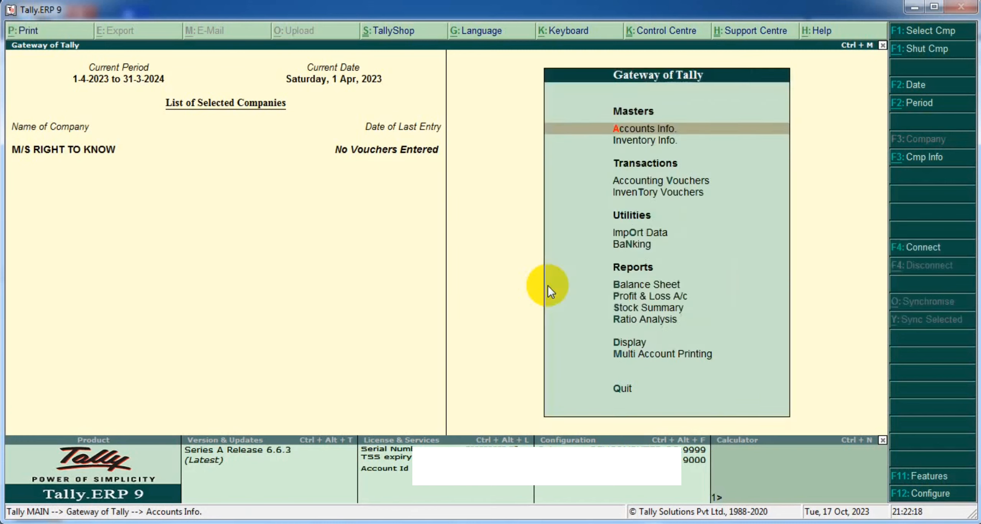
Step: Go to Ledgers under Accounts Info. and start creating a single ledger
{"action": "key", "text": "Return"}
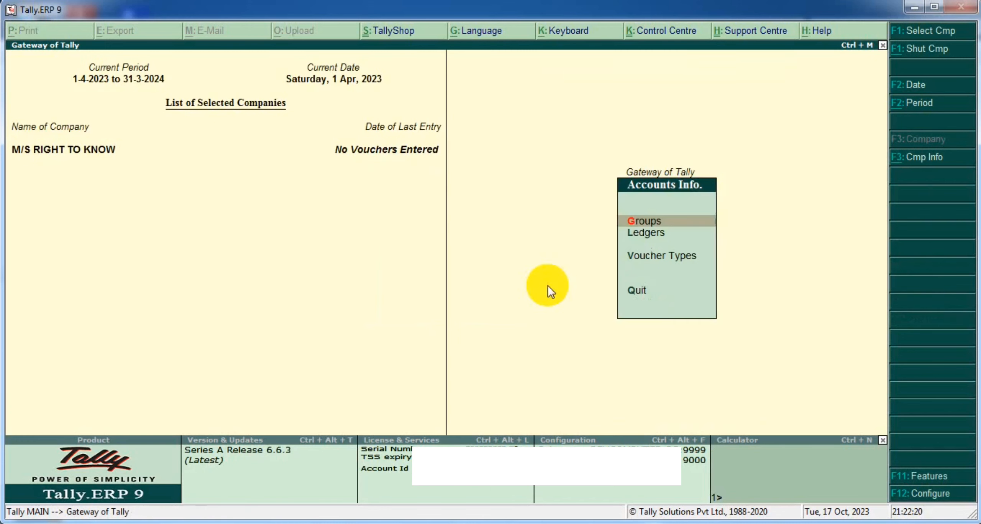
{"action": "key", "text": "Down"}
{"action": "key", "text": "Return"}
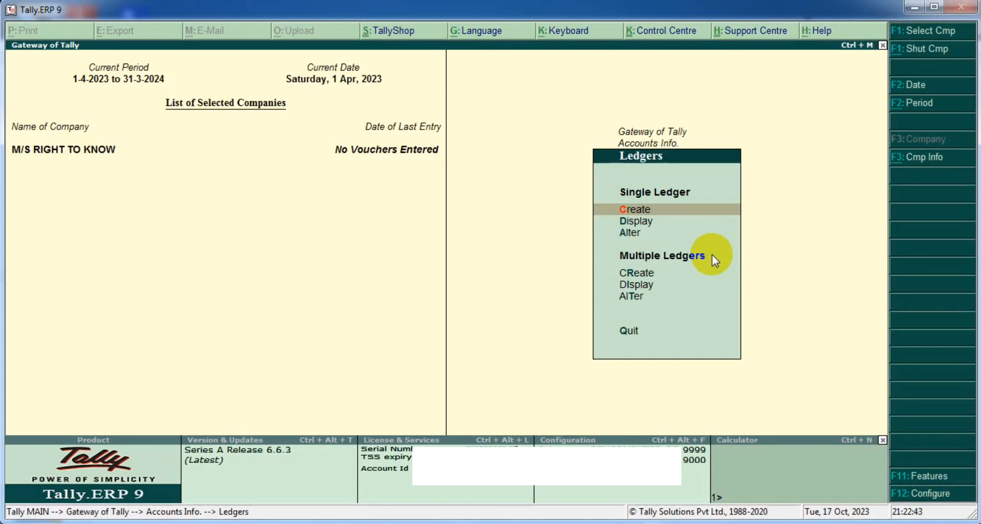
{"action": "key", "text": "Down"}
{"action": "key", "text": "Down"}
{"action": "key", "text": "Up"}
{"action": "key", "text": "Up"}
{"action": "key", "text": "Down"}
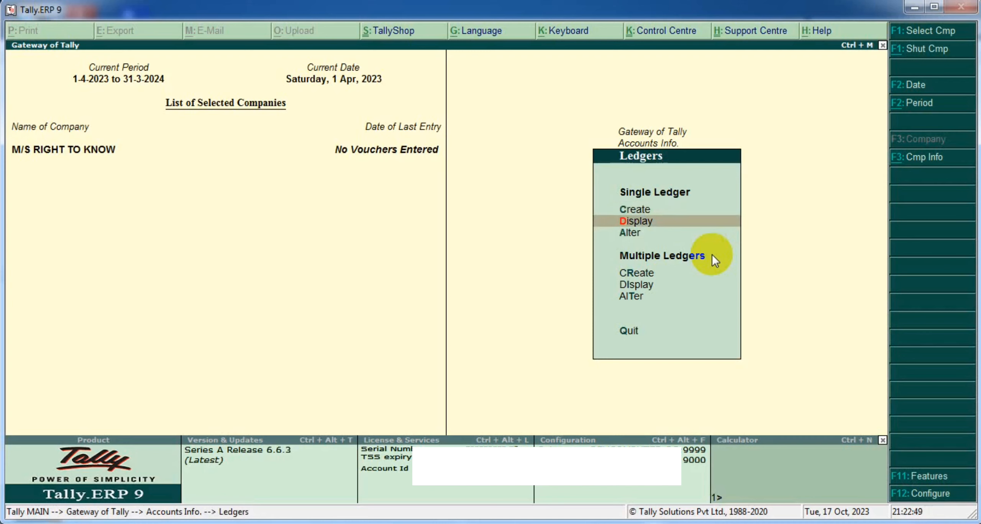
{"action": "key", "text": "Down"}
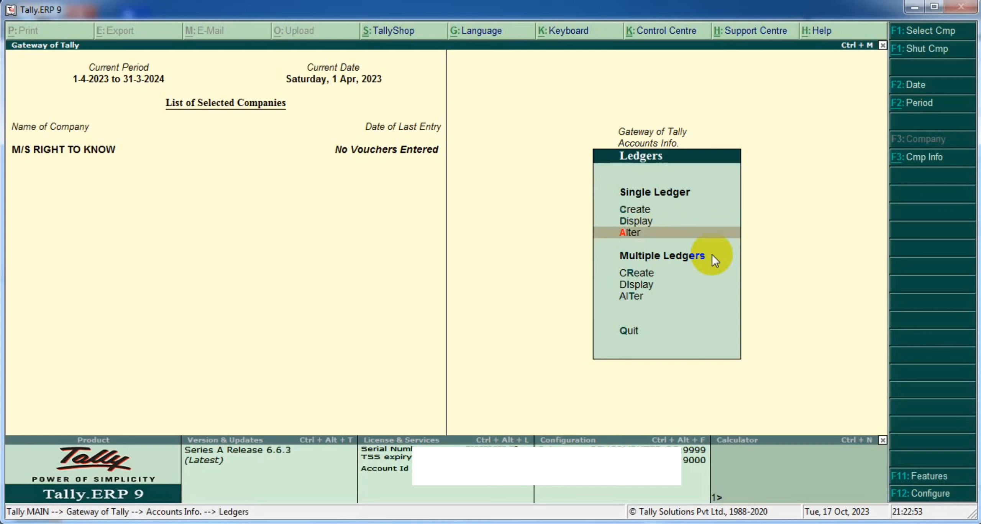
{"action": "key", "text": "Up"}
{"action": "key", "text": "Up"}
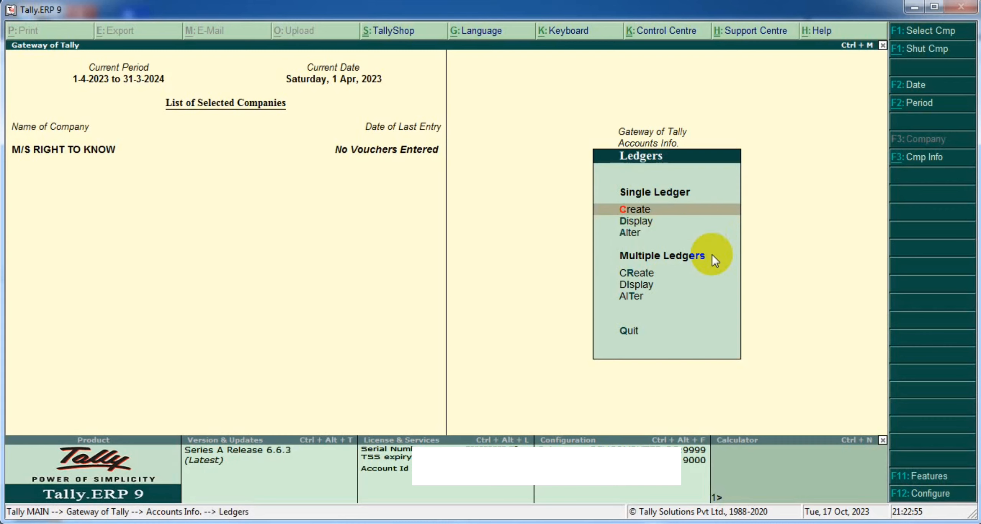
{"action": "key", "text": "Return"}
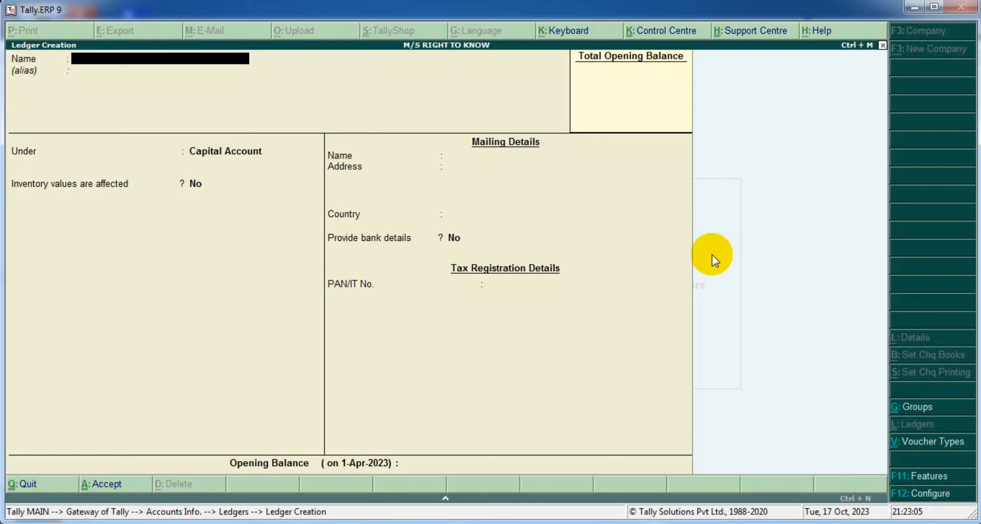
Step: Name the new ledger PURCHASE A/C without an alias and place it under the Purchase Accounts group
{"action": "type", "text": "PURCHASE A/C"}
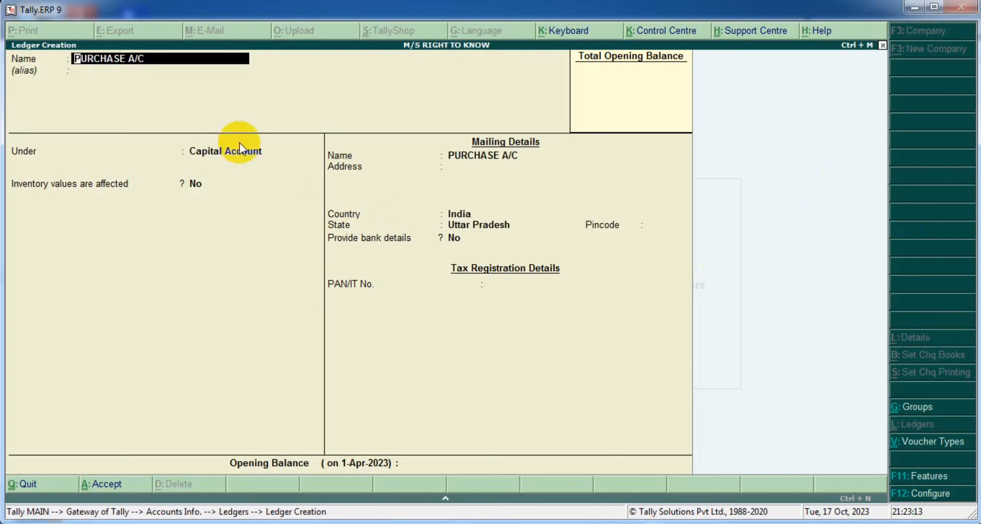
{"action": "key", "text": "Return"}
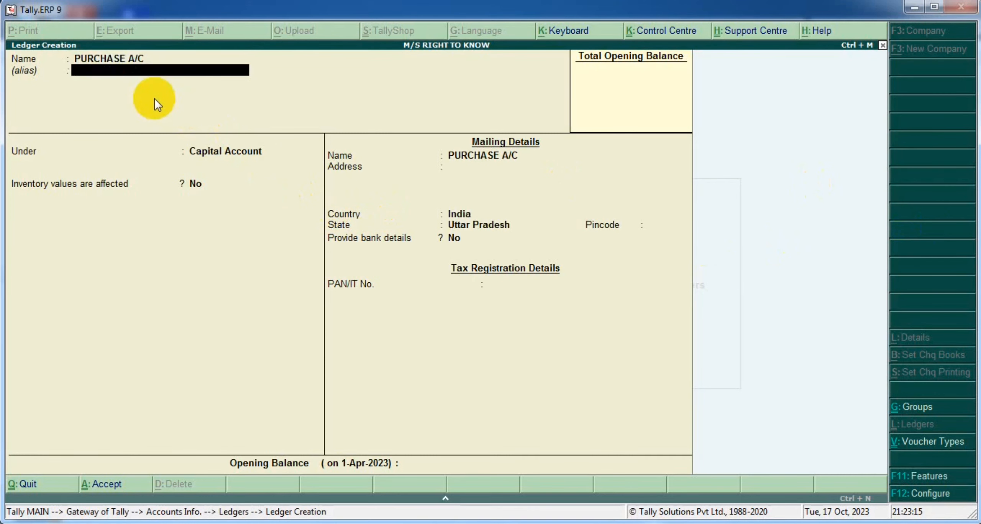
{"action": "key", "text": "Return"}
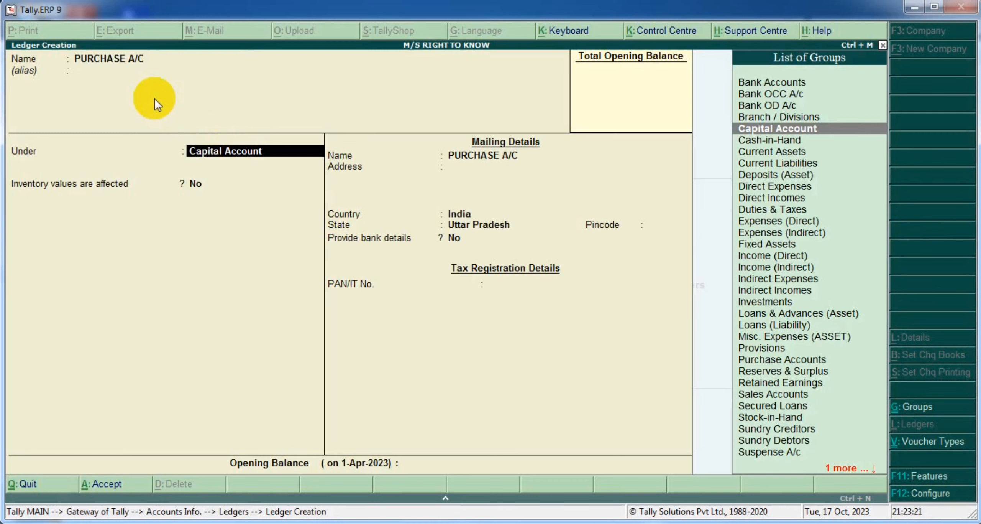
{"action": "type", "text": "PU"}
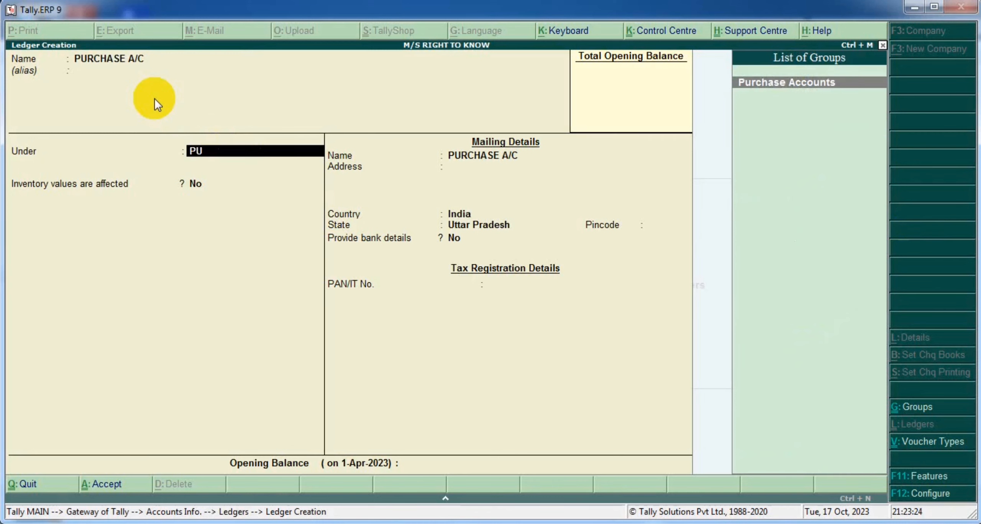
{"action": "key", "text": "Return"}
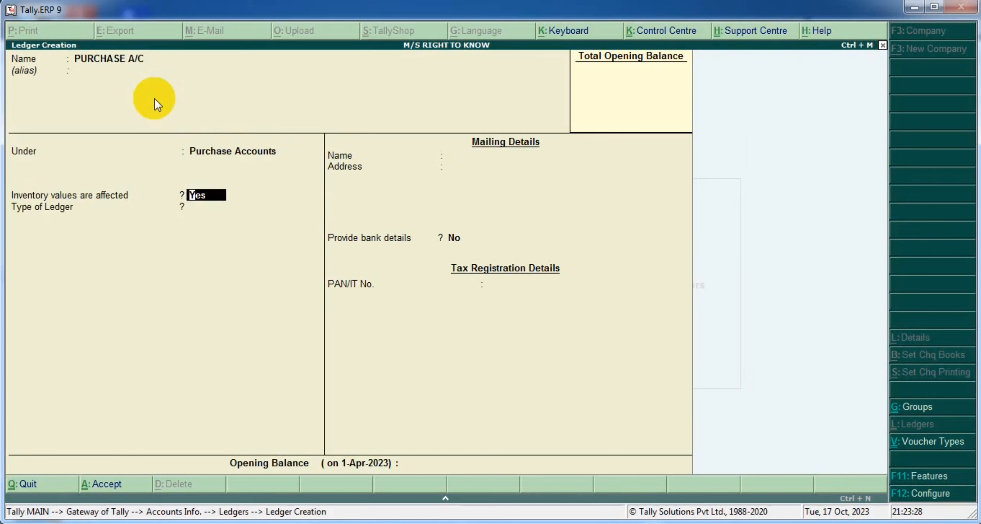
Step: Keep inventory values affected at Yes, set the type of ledger to Not Applicable, leave bank details at No, and save the ledger
{"action": "key", "text": "Return"}
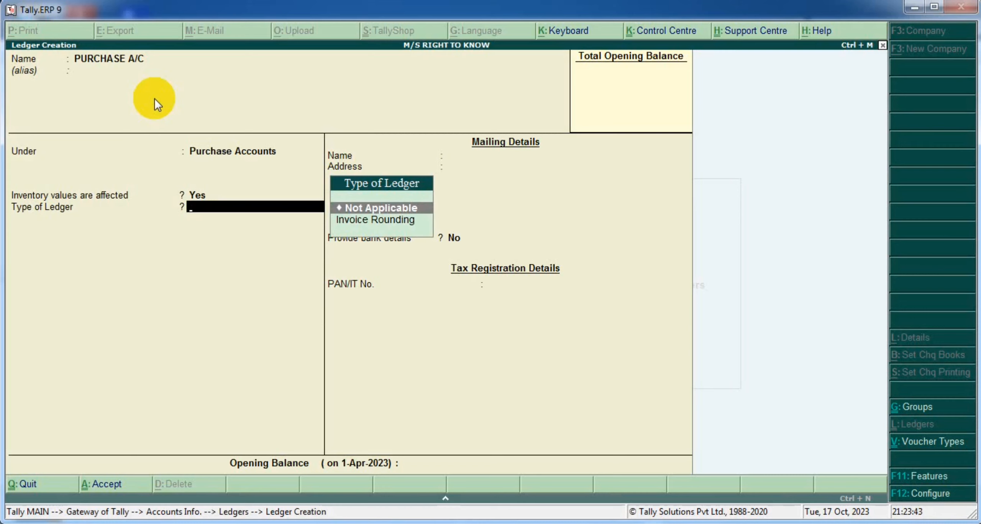
{"action": "key", "text": "Return"}
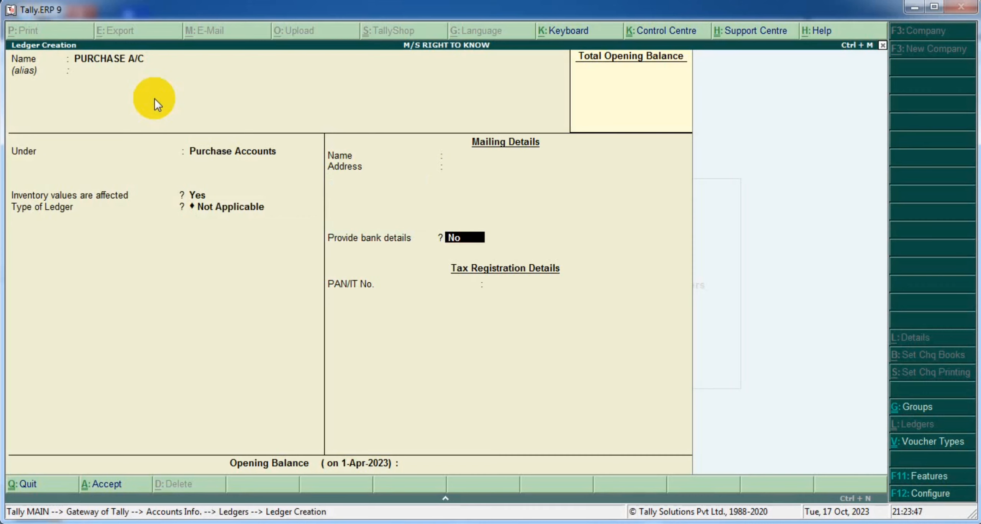
{"action": "key", "text": "Return"}
{"action": "key", "text": "Return"}
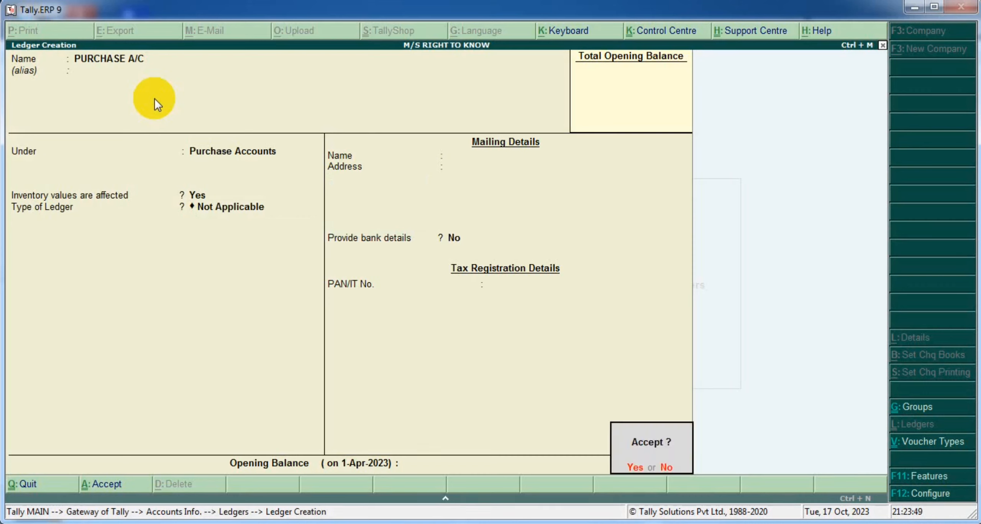
{"action": "key", "text": "Return"}
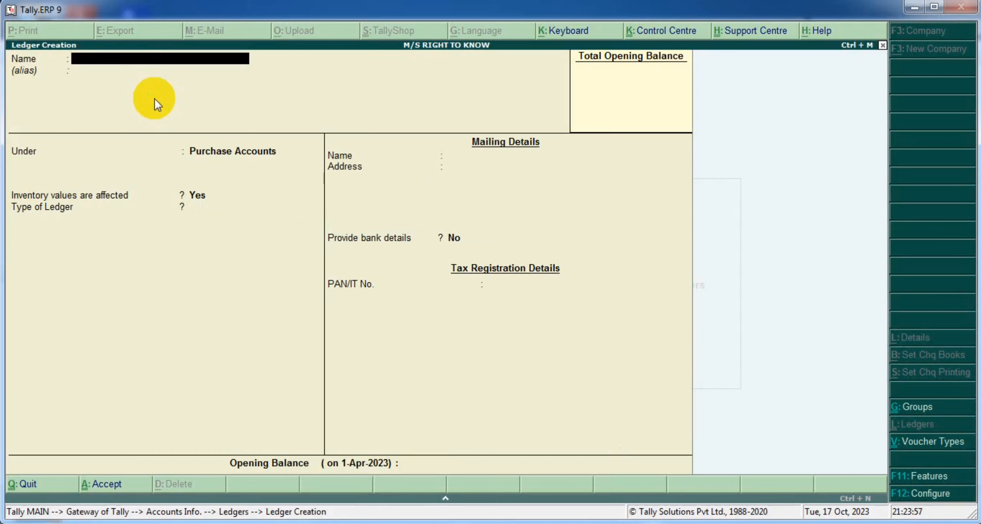
Step: Name the new ledger RAM & CO., without an alias and place it under the Sundry Creditors group
{"action": "type", "text": "RAM & CO."}
{"action": "key", "text": "Return"}
{"action": "key", "text": "Return"}
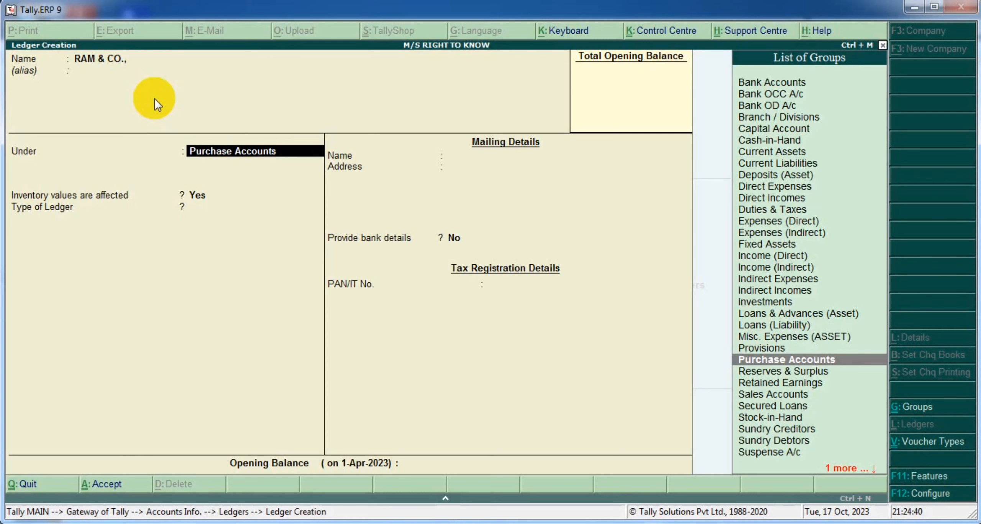
{"action": "type", "text": "CRED"}
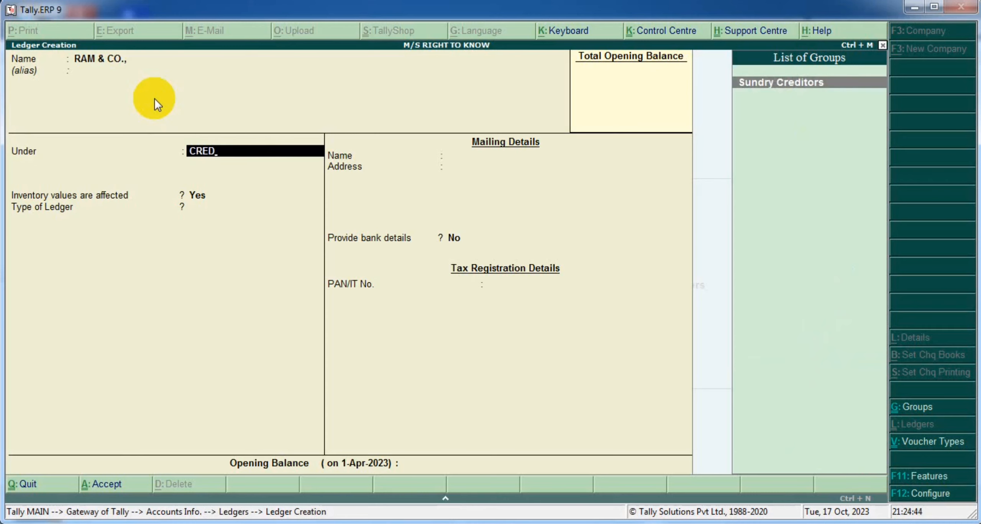
{"action": "key", "text": "Return"}
{"action": "key", "text": "Return"}
{"action": "key", "text": "Return"}
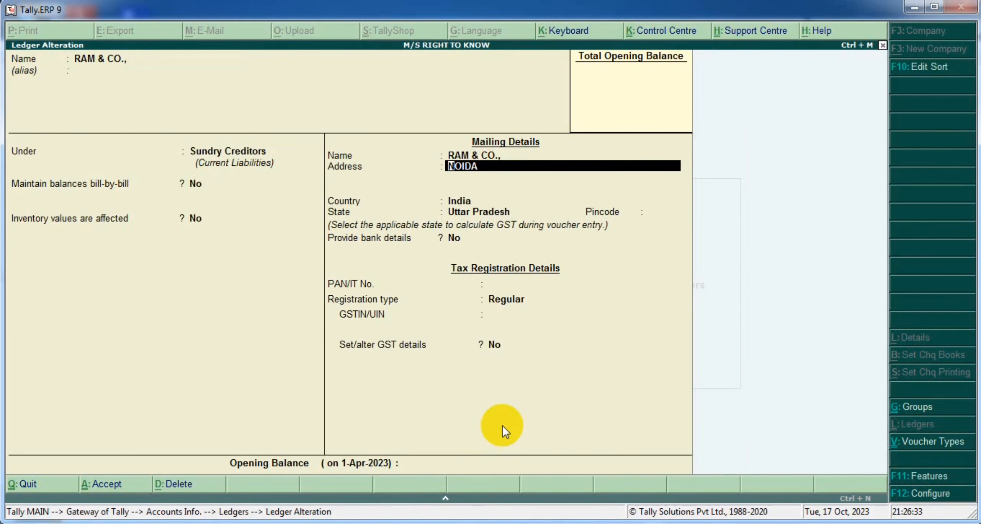
Step: Keep the mailing address NOIDA, India, Uttar Pradesh, leave the pincode blank, and keep bank details at No
{"action": "key", "text": "Return"}
{"action": "key", "text": "Return"}
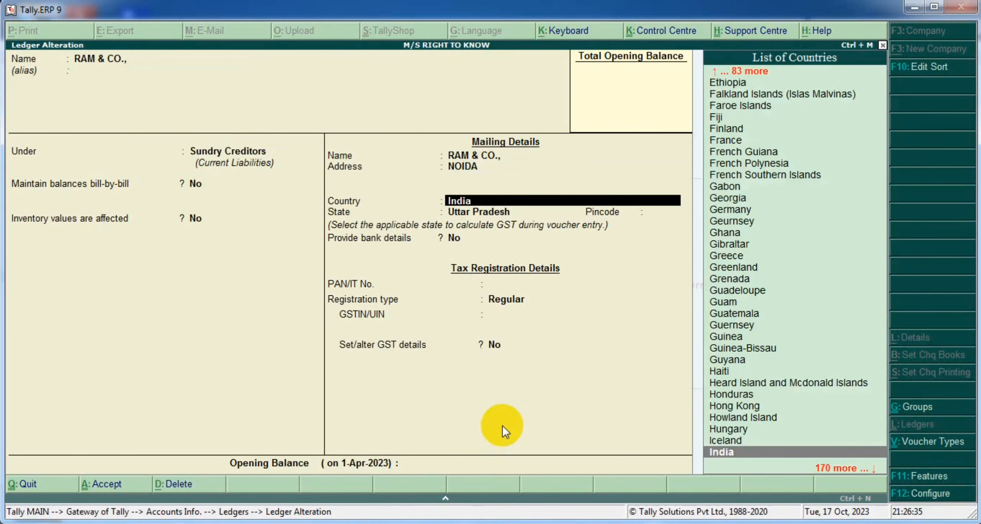
{"action": "key", "text": "Return"}
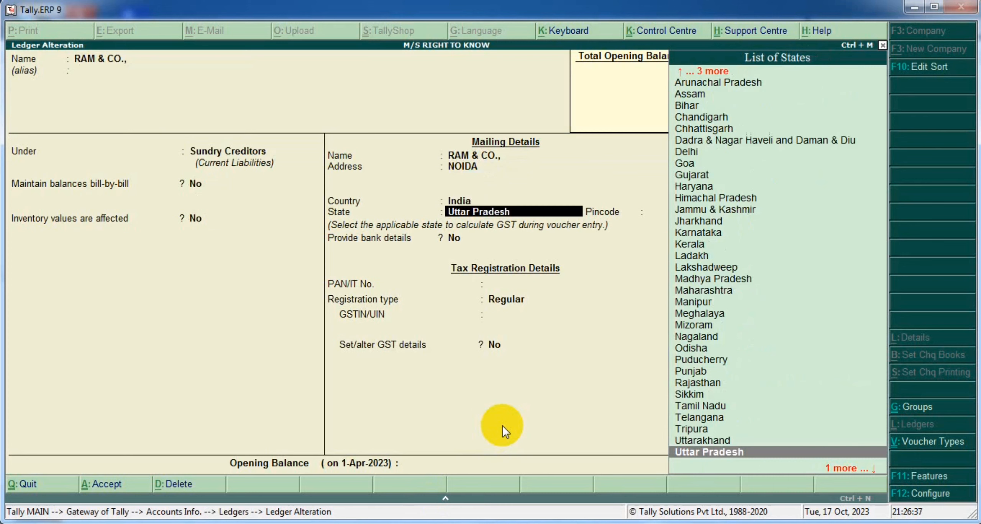
{"action": "key", "text": "Return"}
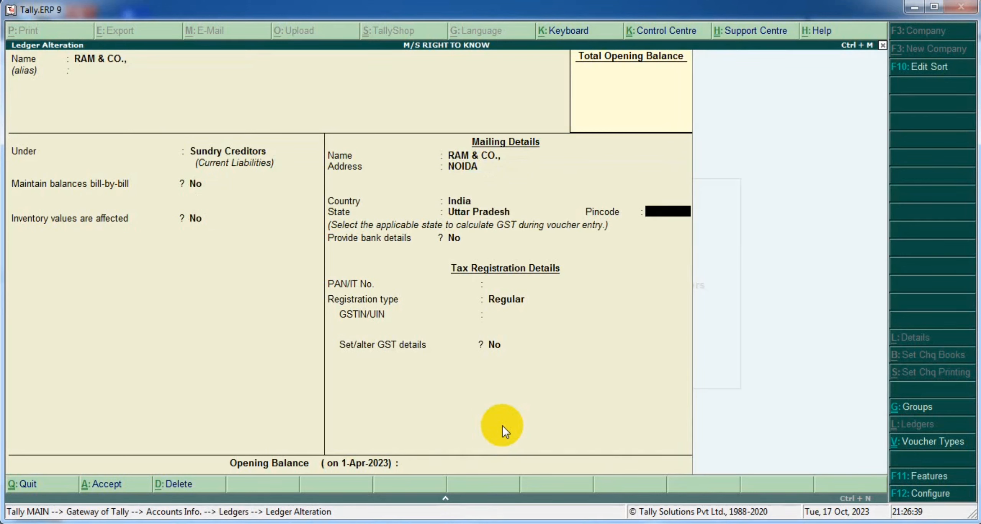
{"action": "key", "text": "Return"}
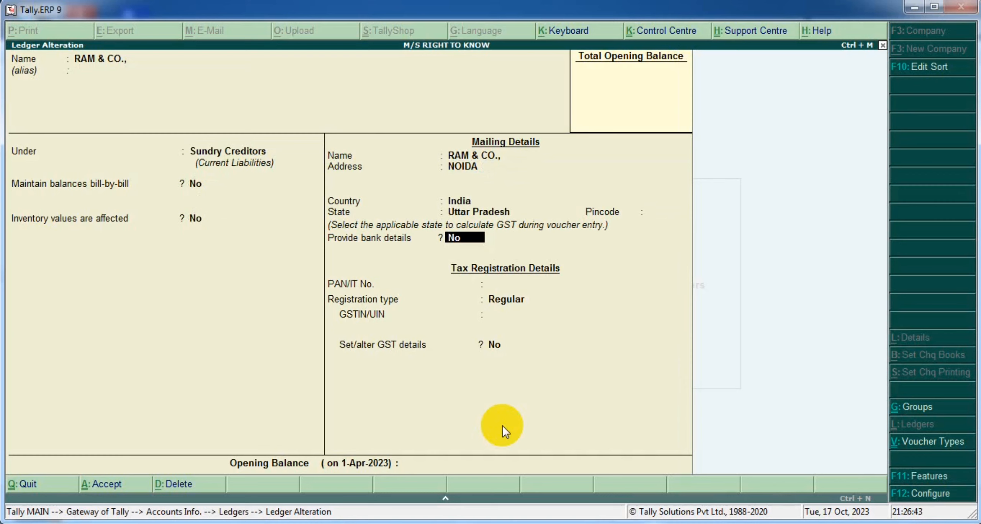
{"action": "key", "text": "Return"}
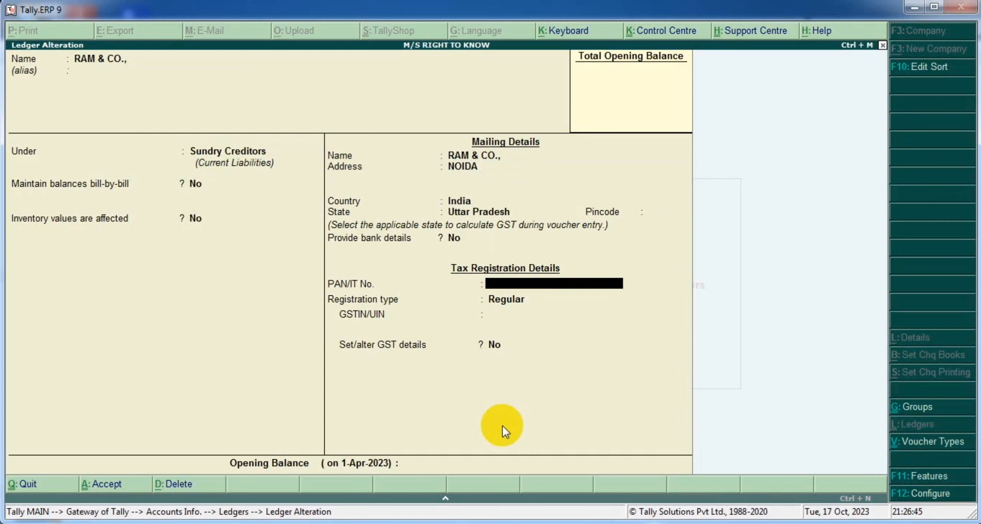
Step: Leave the PAN/IT number blank, look through the registration types, and keep Regular for RAM & CO
{"action": "key", "text": "Return"}
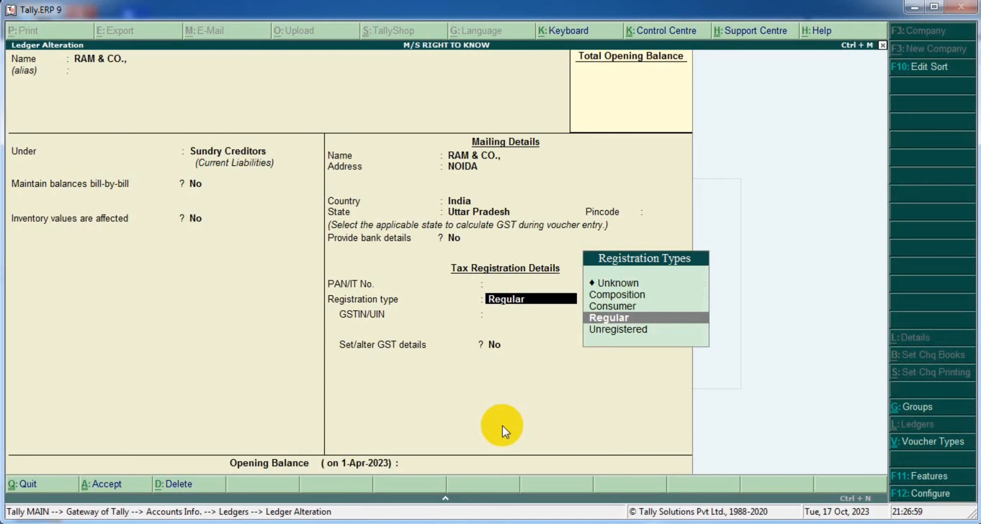
{"action": "key", "text": "Down"}
{"action": "key", "text": "Up"}
{"action": "key", "text": "Up"}
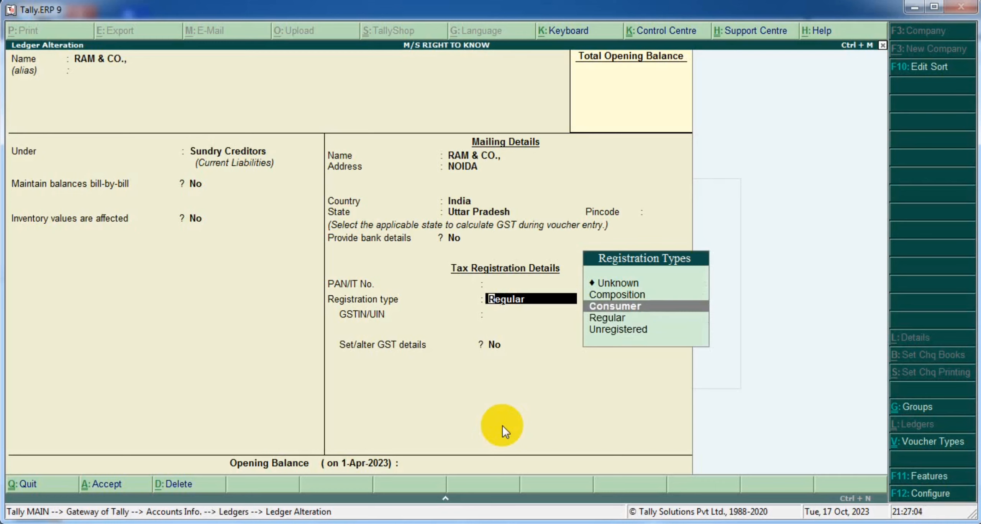
{"action": "key", "text": "Up"}
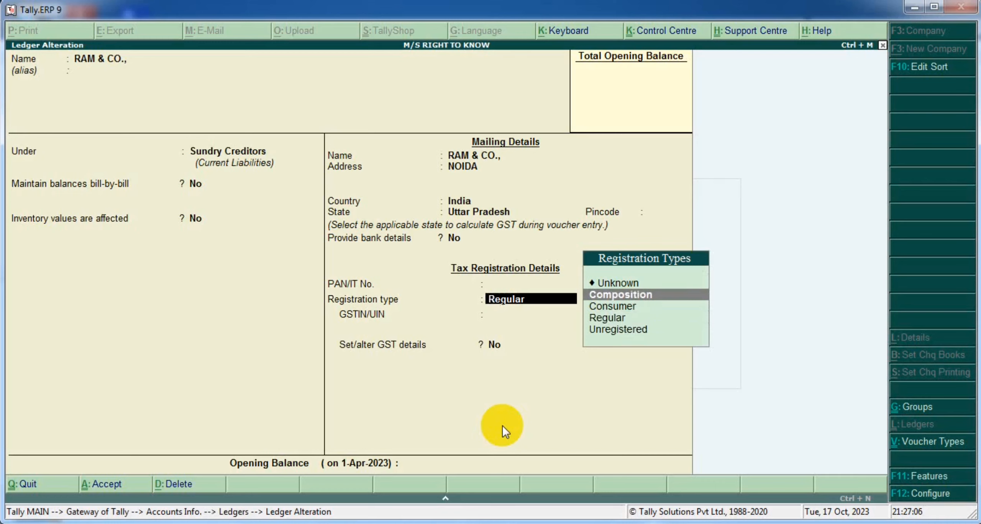
{"action": "key", "text": "Down"}
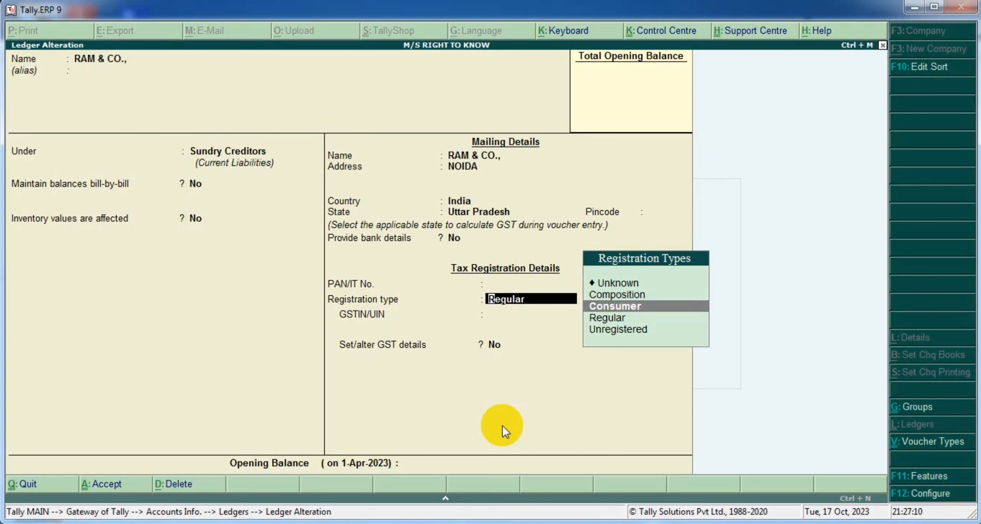
{"action": "key", "text": "Up"}
{"action": "key", "text": "Down"}
{"action": "key", "text": "Down"}
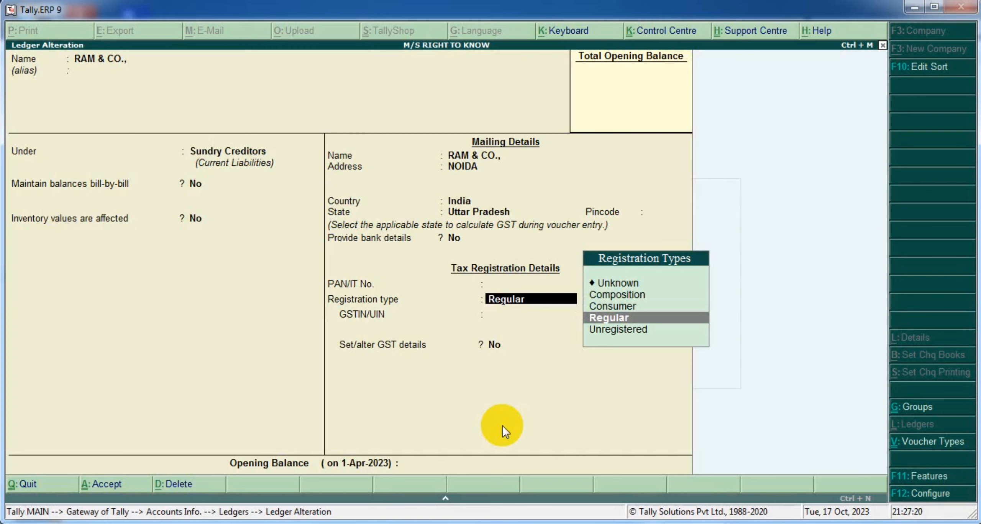
{"action": "key", "text": "Return"}
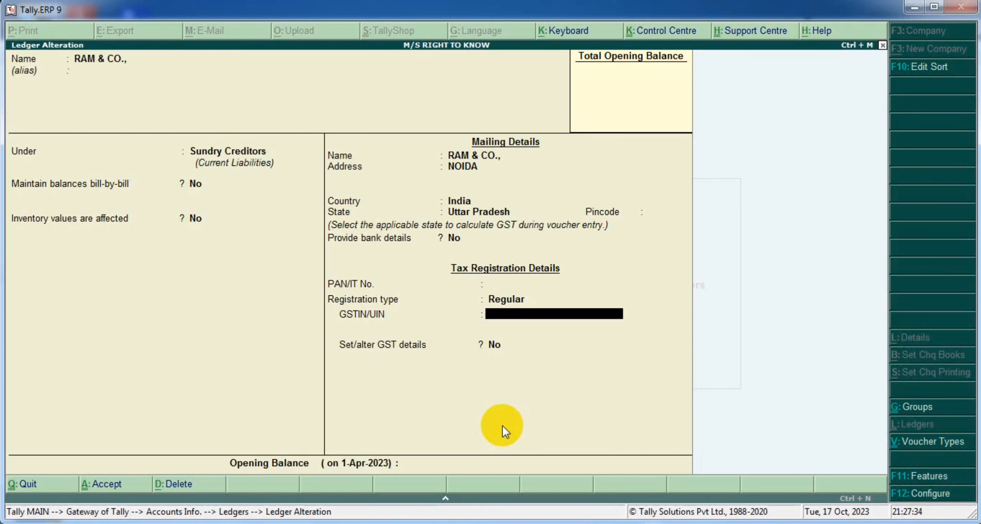
Step: Enter the party's GSTIN/UIN in the tax registration details and dismiss the verification warning
{"action": "type", "text": "09ABCDEF1231"}
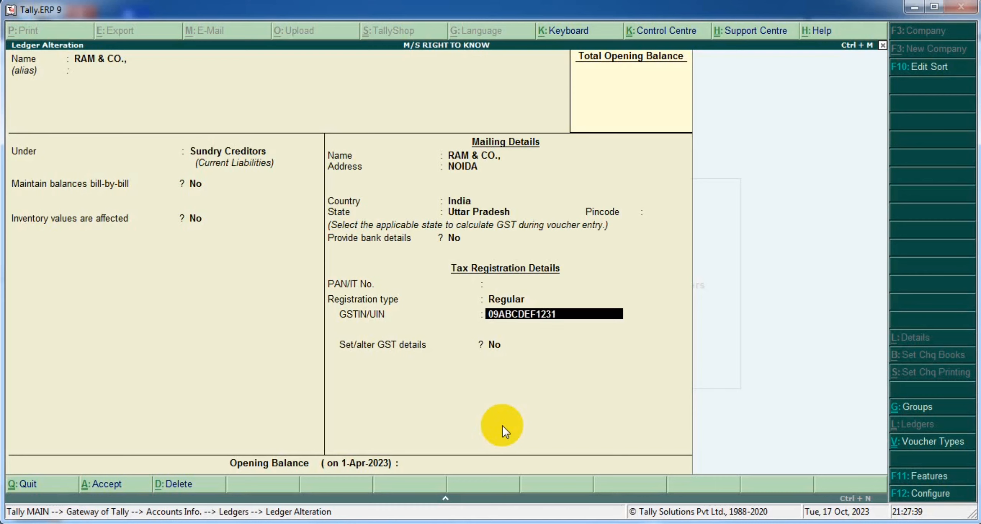
{"action": "type", "text": "D1Z"}
{"action": "key", "text": "Return"}
{"action": "key", "text": "Return"}
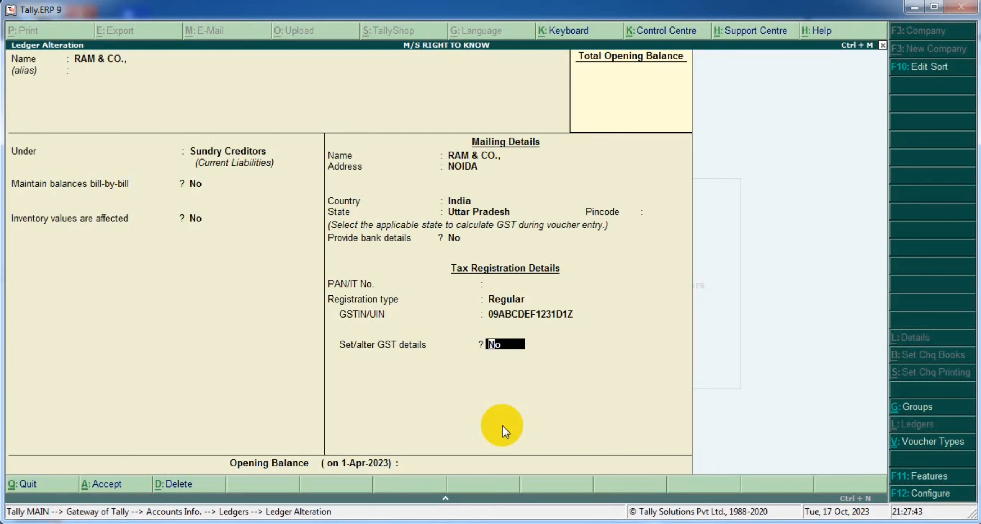
Step: Keep Set/alter GST details at No, leave the opening balance blank, and save the RAM & CO. ledger
{"action": "key", "text": "BackSpace"}
{"action": "key", "text": "Return"}
{"action": "key", "text": "Return"}
{"action": "key", "text": "Return"}
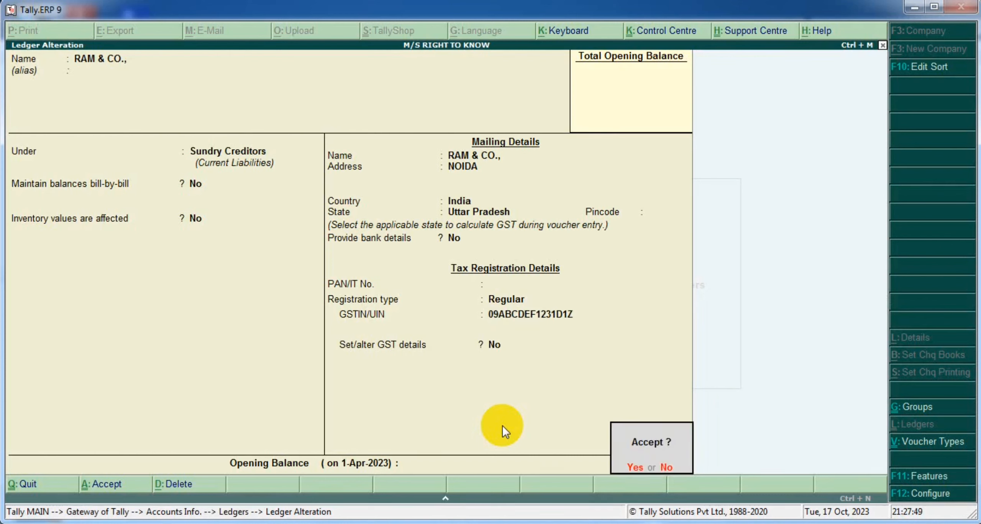
{"action": "key", "text": "Escape"}
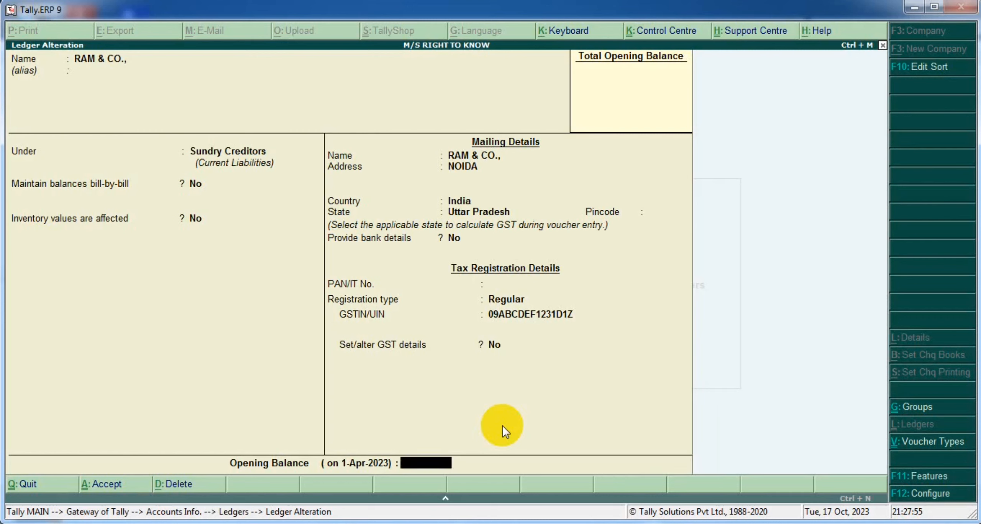
{"action": "key", "text": "Return"}
{"action": "key", "text": "Escape"}
{"action": "key", "text": "Return"}
{"action": "key", "text": "Return"}
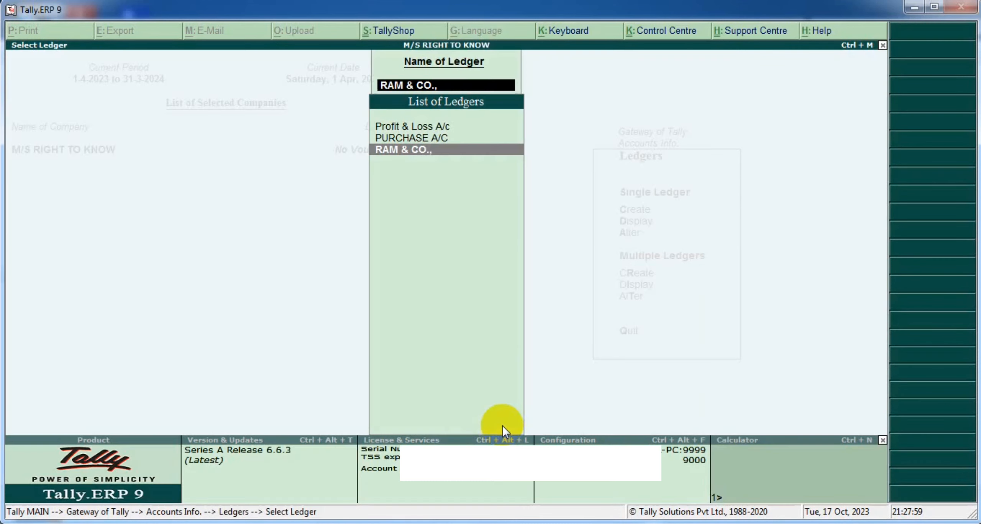
Step: Return to the Ledgers options, open a blank single-ledger creation form, and close it without entering anything
{"action": "key", "text": "Escape"}
{"action": "key", "text": "Escape"}
{"action": "key", "text": "Up"}
{"action": "key", "text": "Up"}
{"action": "key", "text": "Return"}
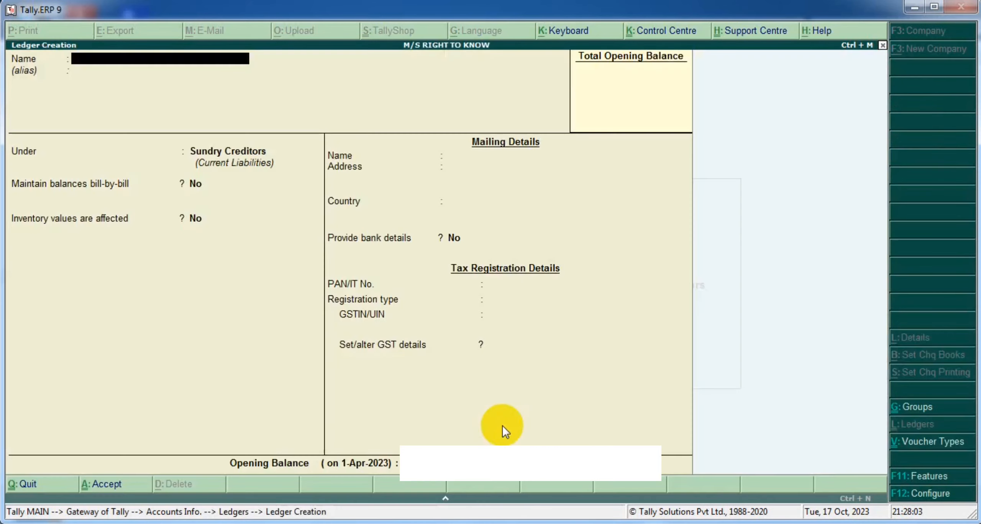
{"action": "key", "text": "Escape"}
Step: Display the PURCHASE A/C ledger through the single-ledger display option and close it
{"action": "key", "text": "Down"}
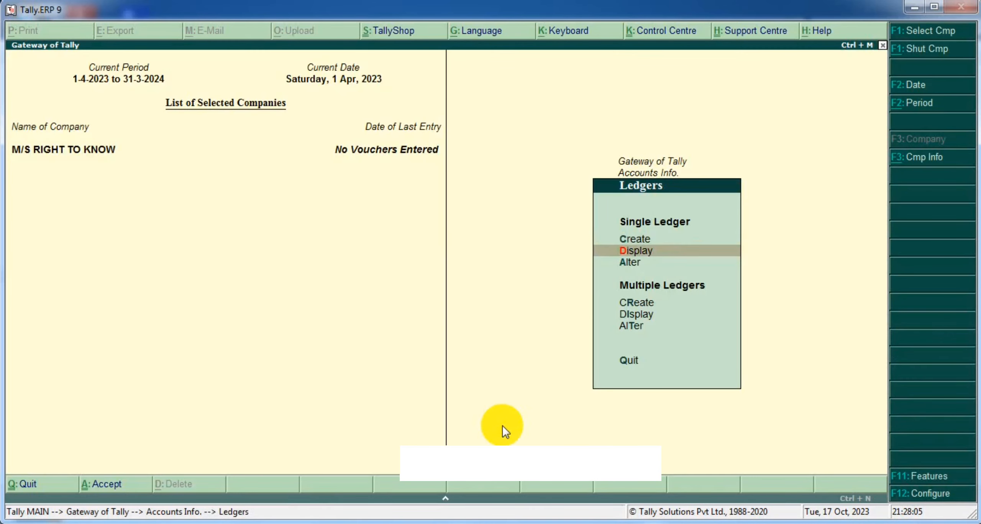
{"action": "key", "text": "Return"}
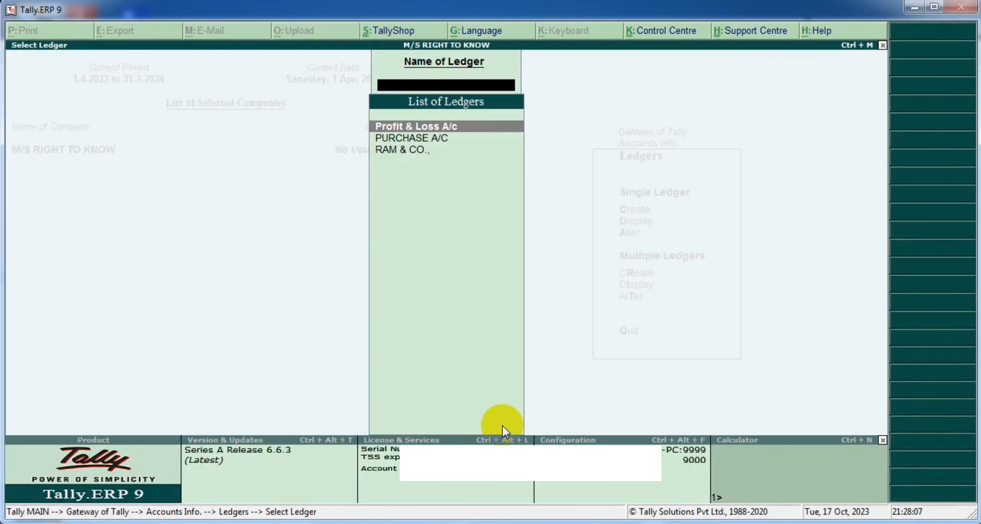
{"action": "key", "text": "Down"}
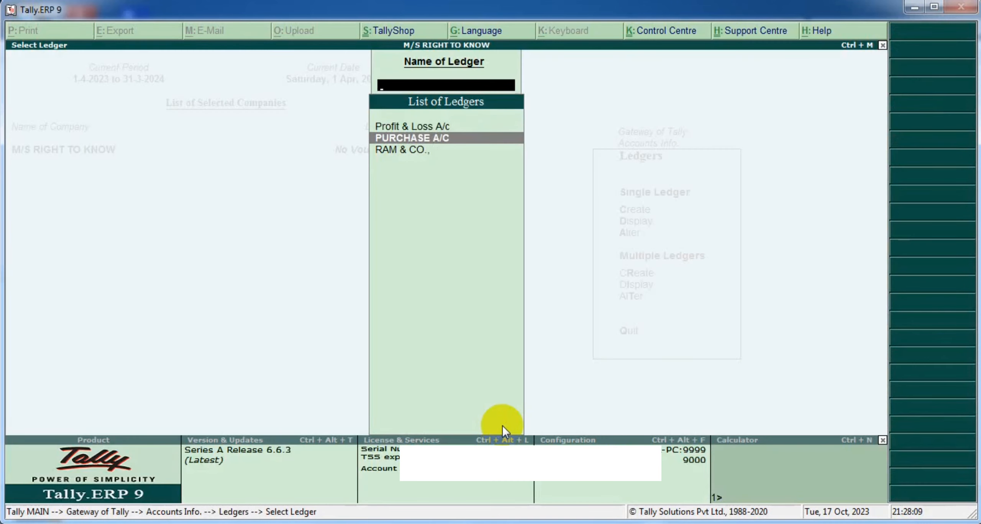
{"action": "key", "text": "Up"}
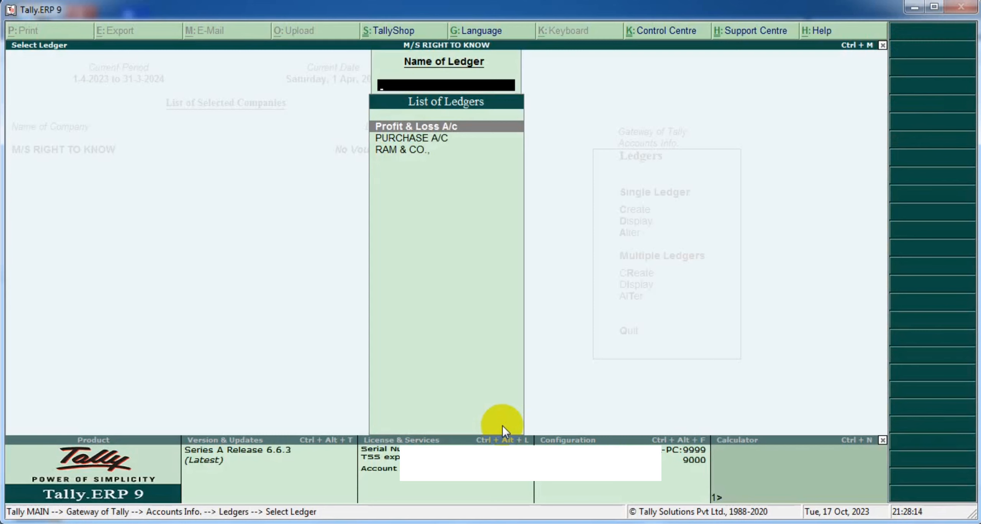
{"action": "key", "text": "Down"}
{"action": "key", "text": "Return"}
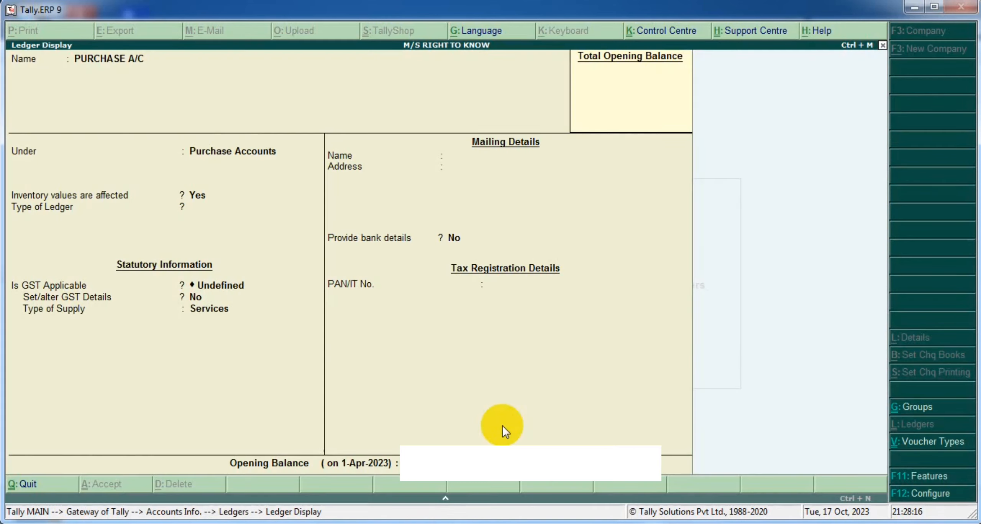
{"action": "key", "text": "Escape"}
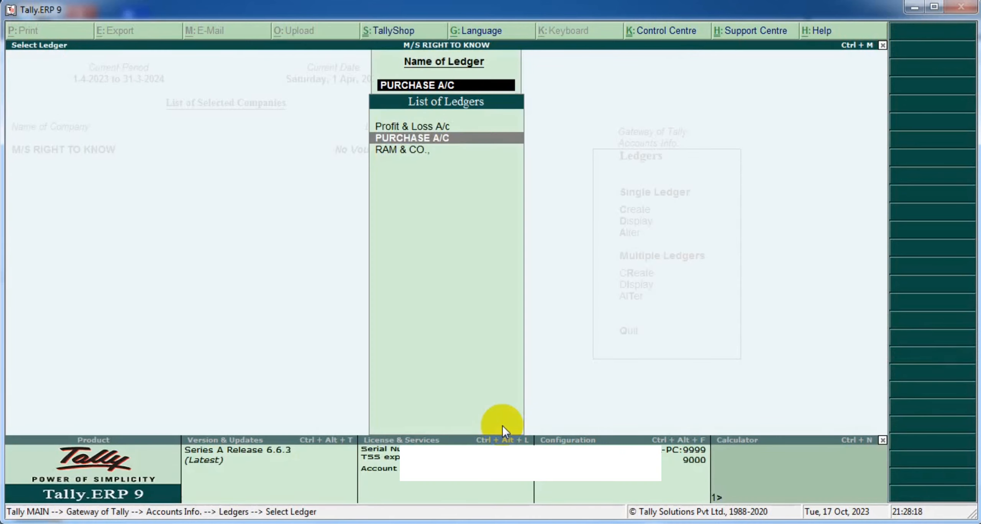
Step: Display the RAM & CO. ledger and return to the Ledgers options
{"action": "key", "text": "Down"}
{"action": "key", "text": "Return"}
{"action": "key", "text": "Escape"}
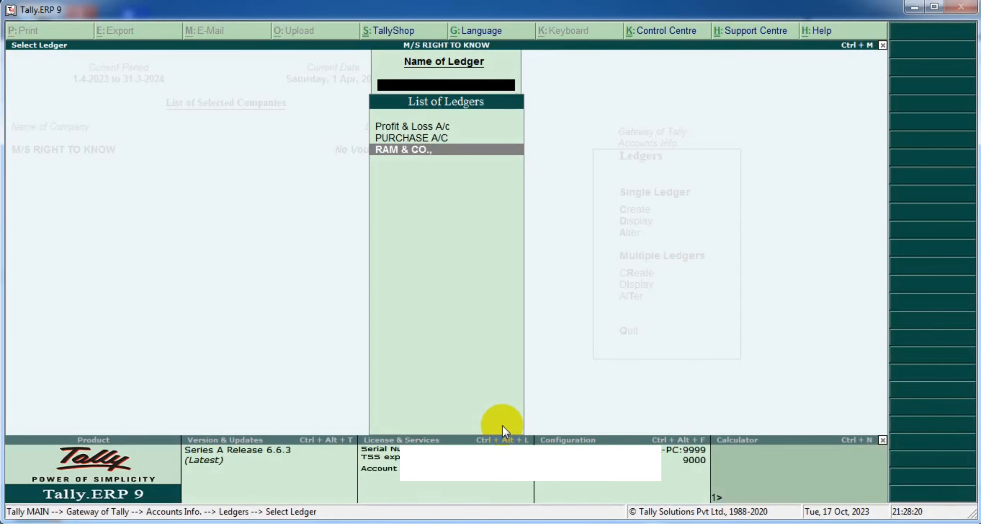
{"action": "key", "text": "Up"}
{"action": "key", "text": "Escape"}
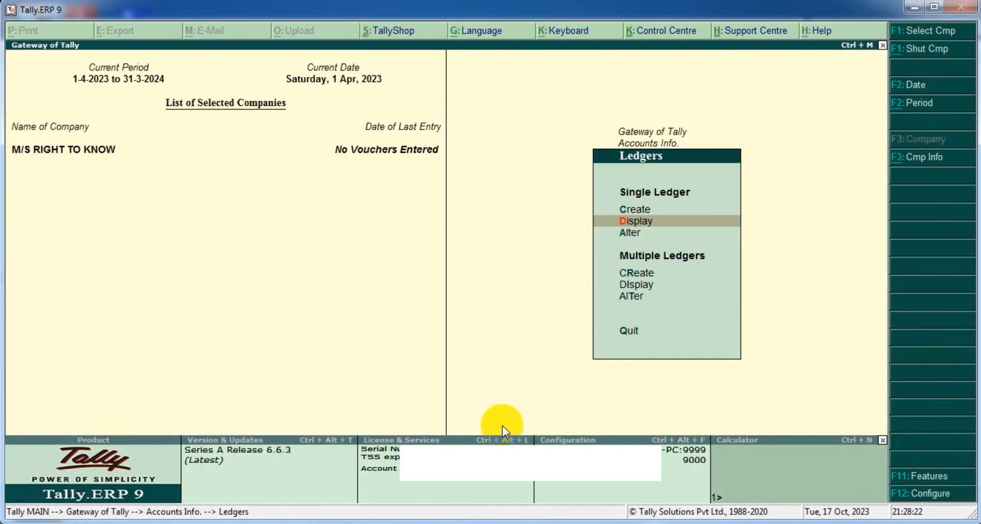
{"action": "key", "text": "Down"}
{"action": "key", "text": "Return"}
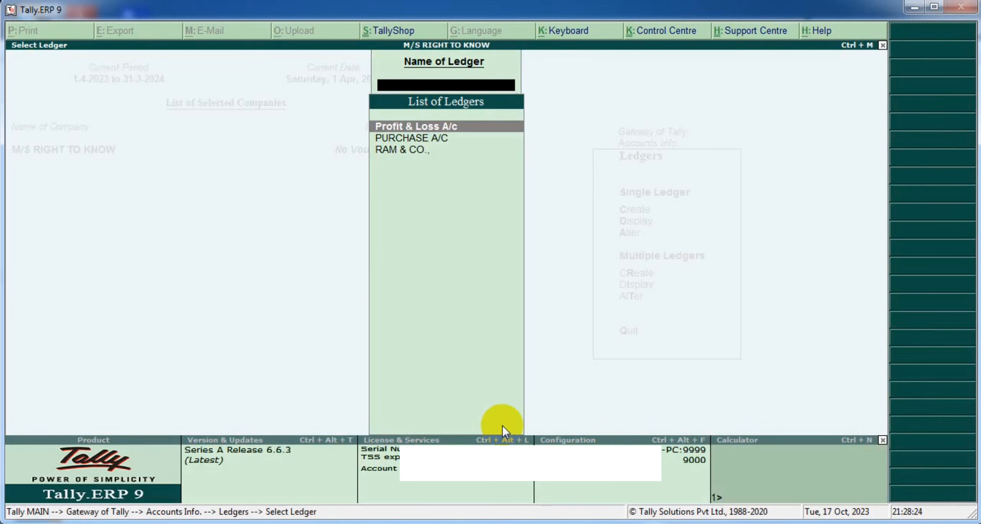
{"action": "key", "text": "Escape"}
{"action": "key", "text": "Up"}
{"action": "key", "text": "Up"}
{"action": "key", "text": "Down"}
{"action": "key", "text": "Down"}
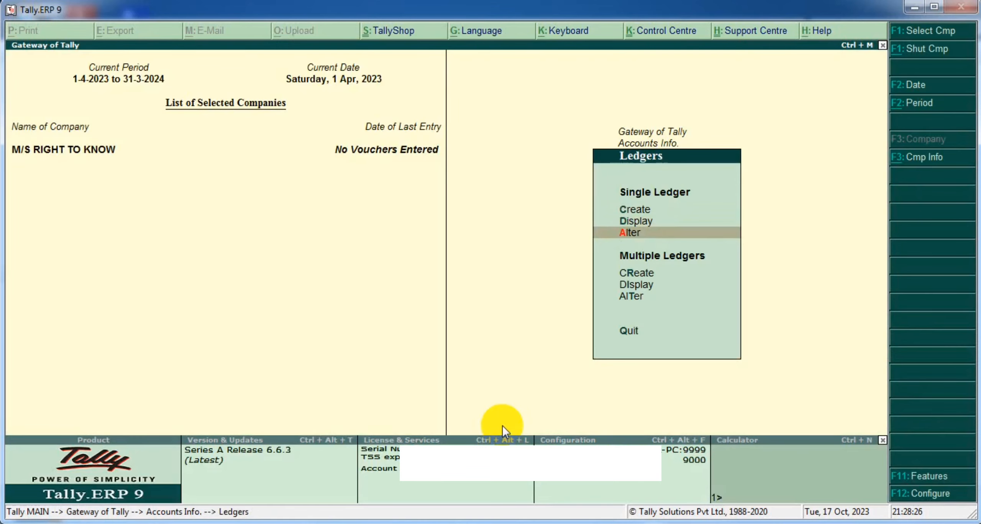
{"action": "key", "text": "Up"}
{"action": "key", "text": "Down"}
Step: Open the RAM & CO. ledger for alteration and change its name to RAM SHYAM & CO.,
{"action": "key", "text": "Return"}
{"action": "key", "text": "Down"}
{"action": "key", "text": "Down"}
{"action": "key", "text": "Return"}
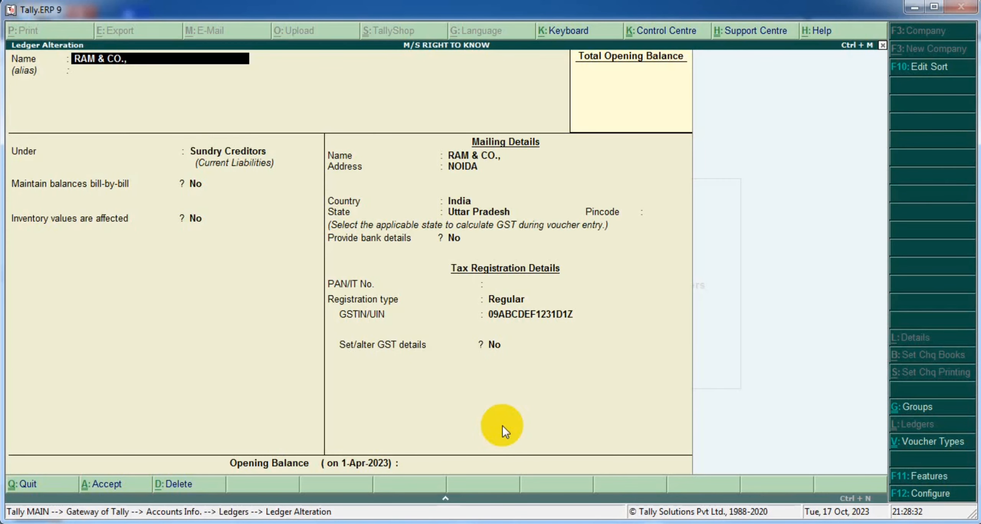
{"action": "key", "text": "BackSpace"}
{"action": "key", "text": "BackSpace"}
{"action": "key", "text": "BackSpace"}
{"action": "key", "text": "BackSpace"}
{"action": "key", "text": "BackSpace"}
{"action": "type", "text": "SHYAM & CO.,"}
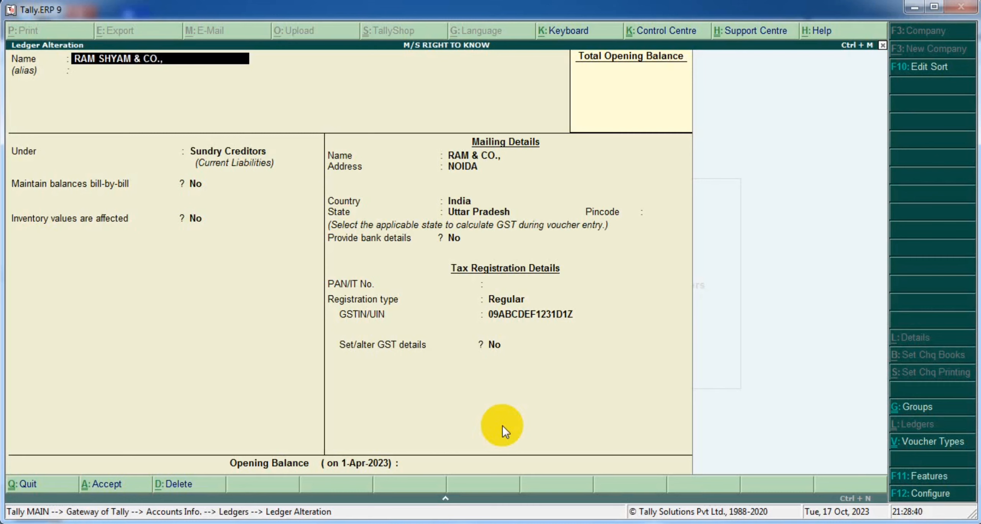
Step: Keep the ledger's remaining details, acknowledge the GSTIN warning, save the alteration, and return to the Ledgers options
{"action": "key", "text": "Return"}
{"action": "key", "text": "Return"}
{"action": "key", "text": "Return"}
{"action": "key", "text": "Return"}
{"action": "key", "text": "Return"}
{"action": "key", "text": "Return"}
{"action": "key", "text": "Return"}
{"action": "key", "text": "Return"}
{"action": "key", "text": "Return"}
{"action": "key", "text": "Return"}
{"action": "key", "text": "Return"}
{"action": "key", "text": "Return"}
{"action": "key", "text": "Return"}
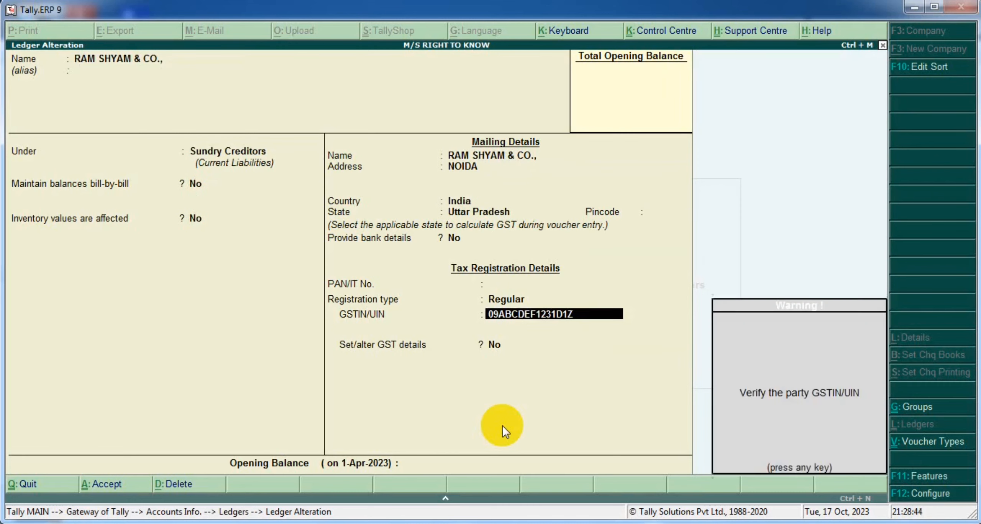
{"action": "key", "text": "Return"}
{"action": "key", "text": "Return"}
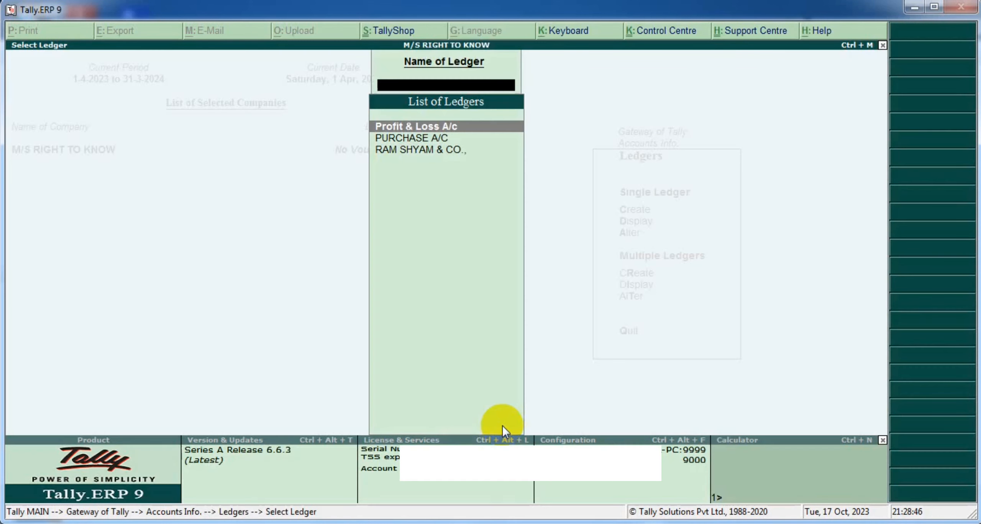
{"action": "key", "text": "Escape"}
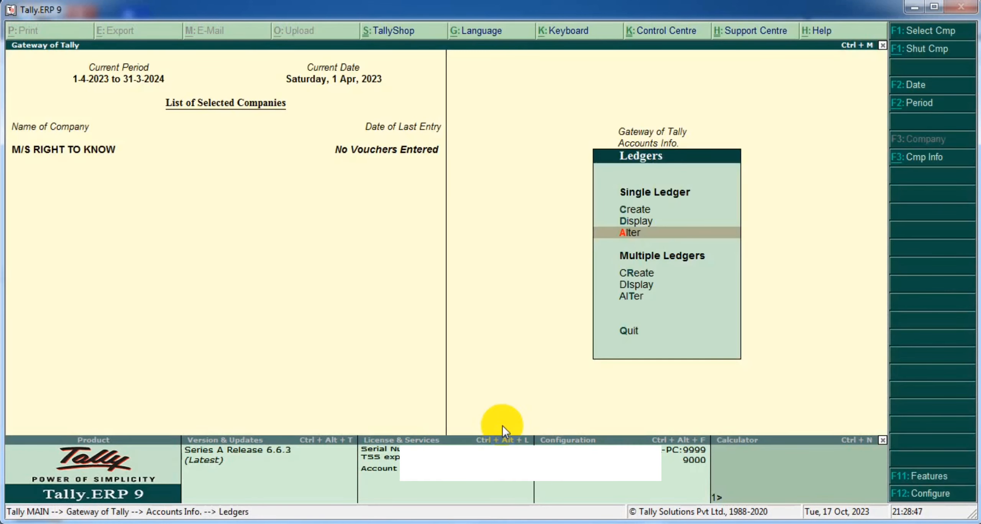
Step: Leave the Ledgers options, return to the Gateway of Tally, and open the inventory masters
{"action": "key", "text": "Escape"}
{"action": "key", "text": "Escape"}
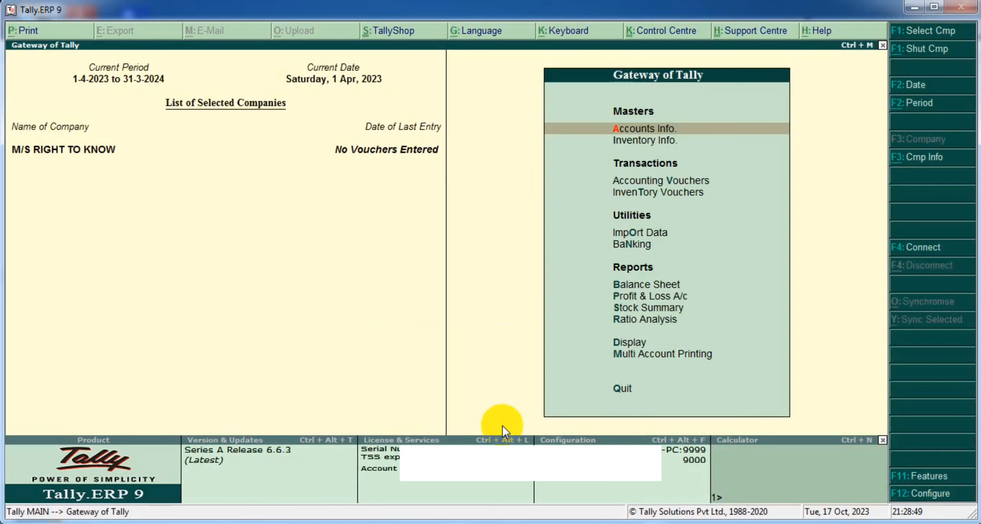
{"action": "key", "text": "Down"}
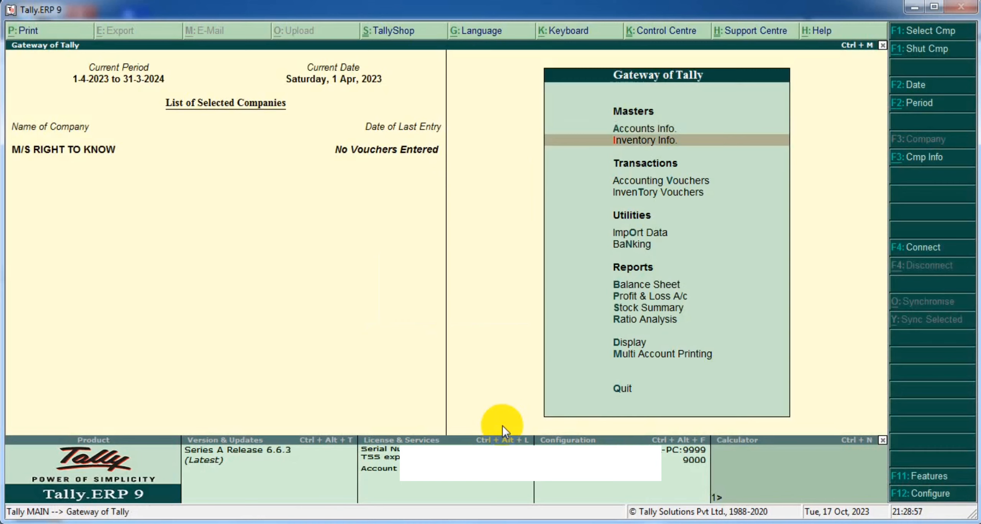
{"action": "key", "text": "Up"}
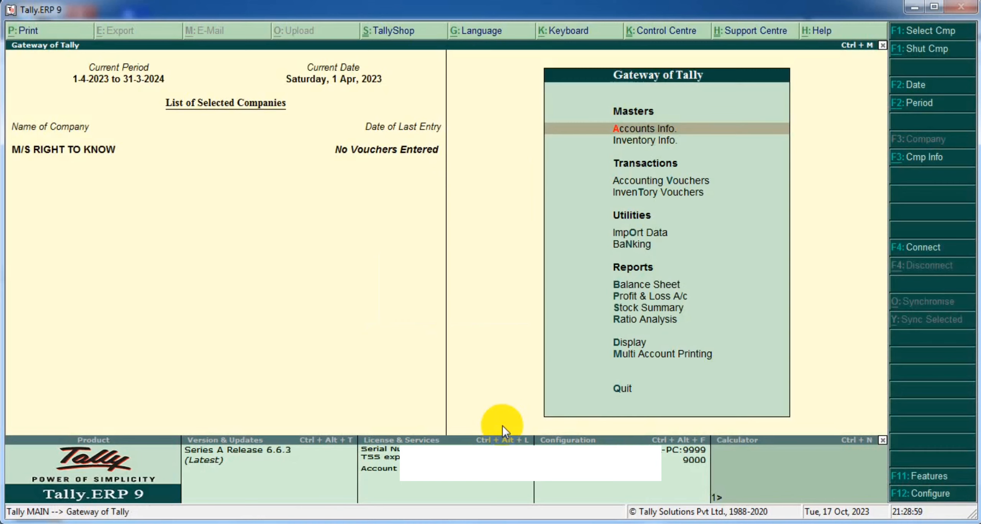
{"action": "key", "text": "Down"}
{"action": "key", "text": "Up"}
{"action": "key", "text": "Down"}
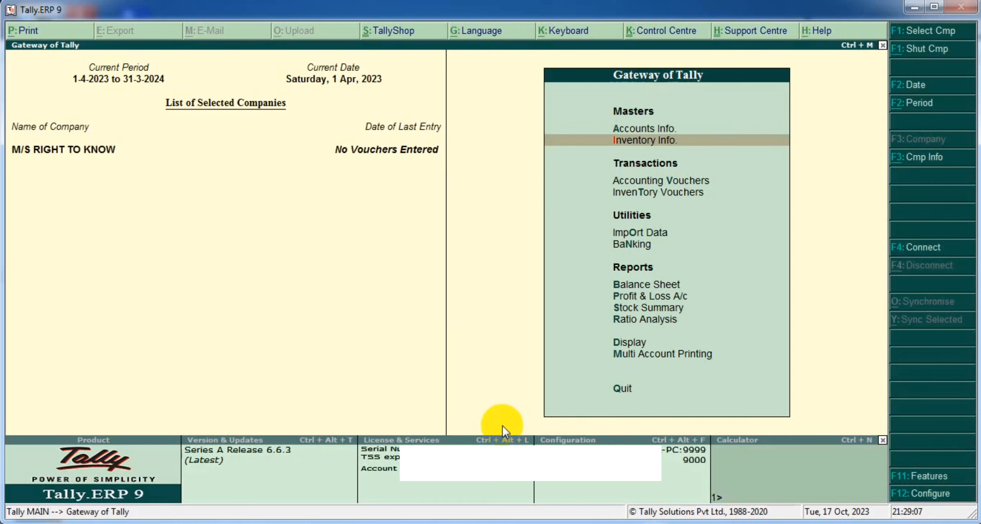
{"action": "key", "text": "Return"}
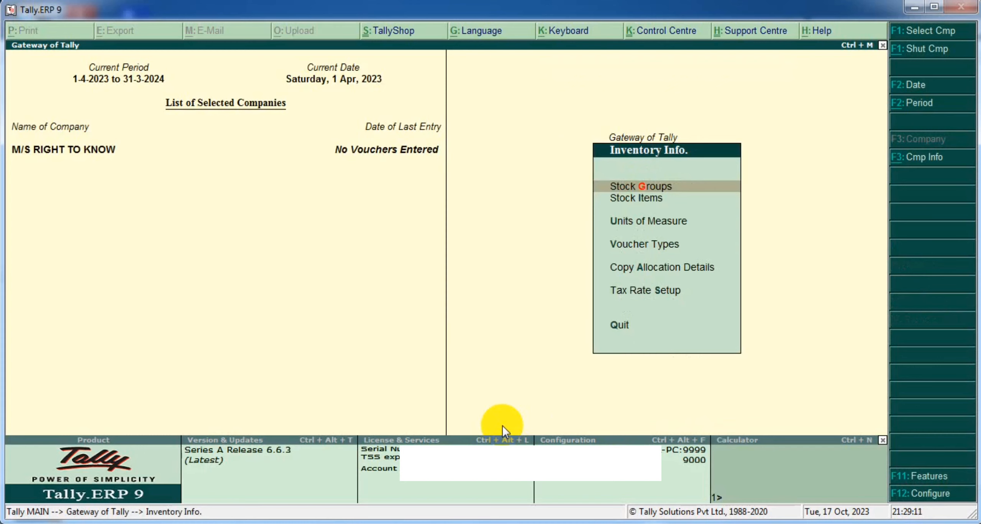
{"action": "key", "text": "Down"}
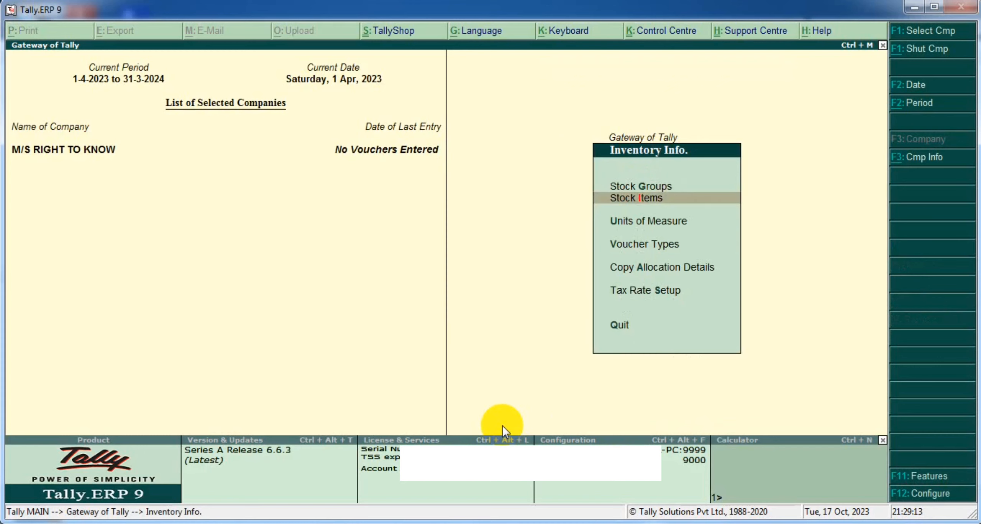
{"action": "key", "text": "Return"}
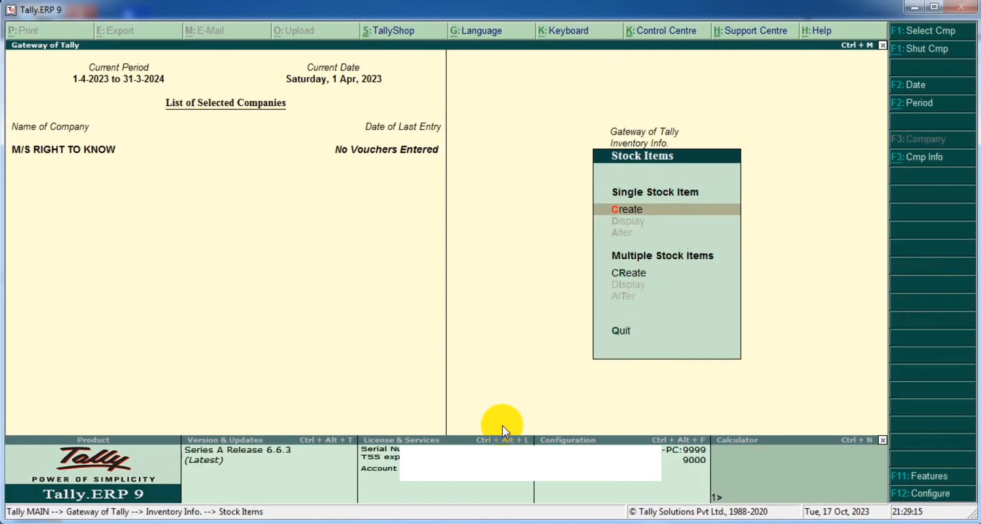
{"action": "key", "text": "Down"}
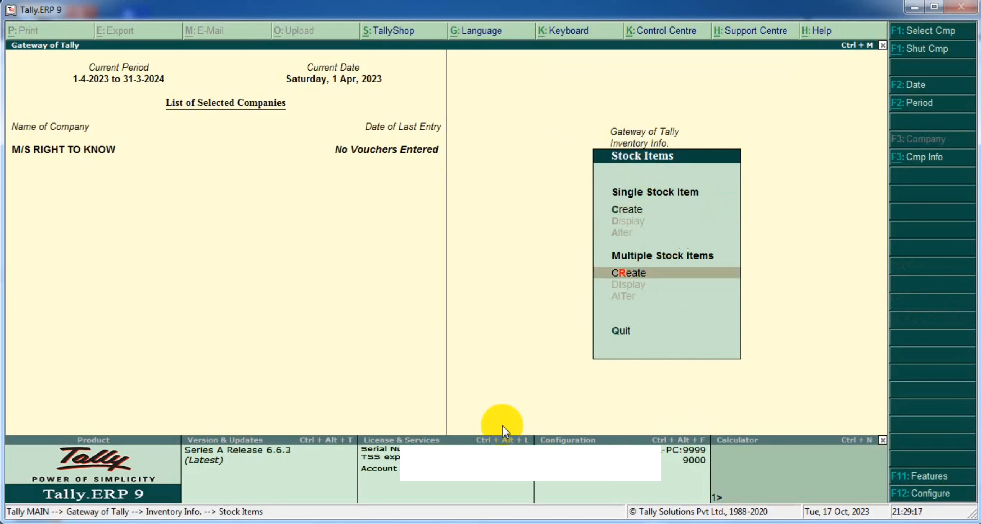
{"action": "key", "text": "Up"}
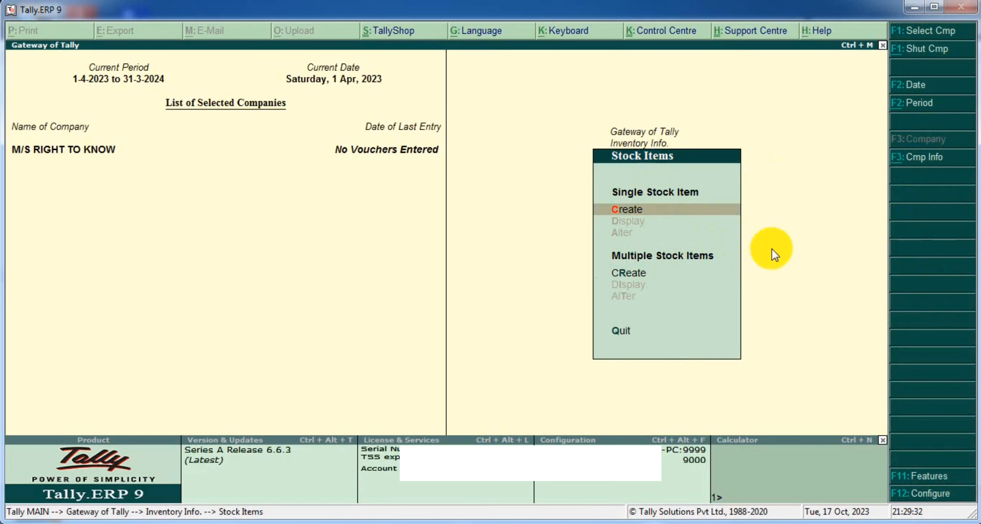
{"action": "key", "text": "Return"}
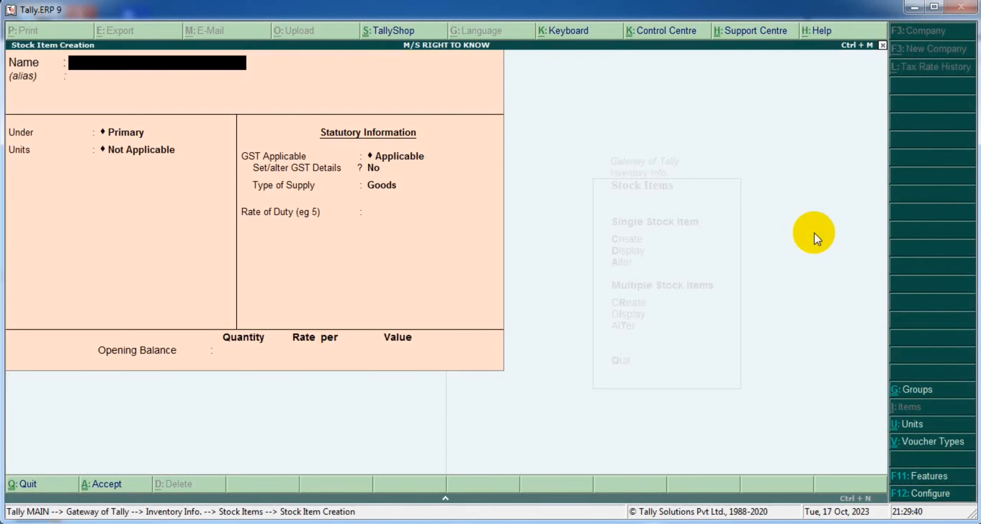
{"action": "type", "text": "Mouse"}
{"action": "key", "text": "Return"}
{"action": "key", "text": "Return"}
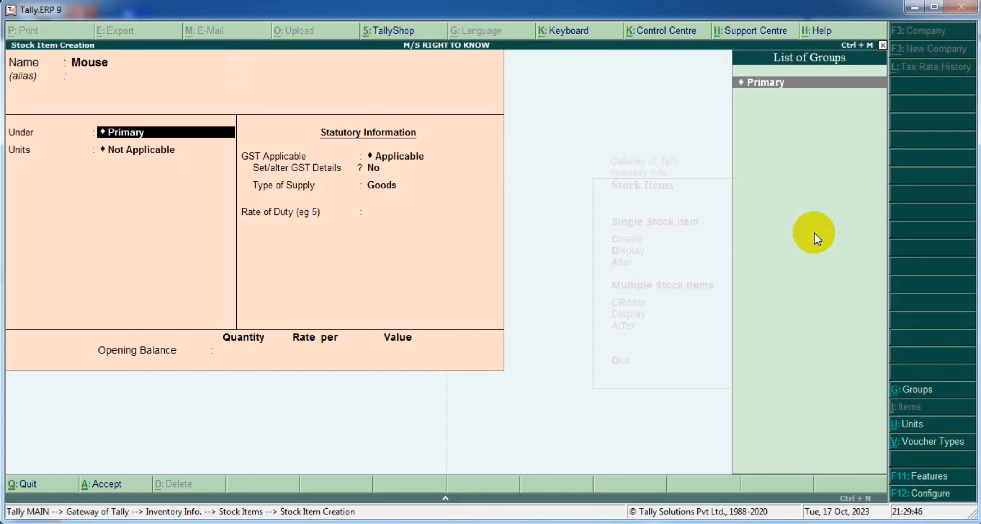
{"action": "key", "text": "Return"}
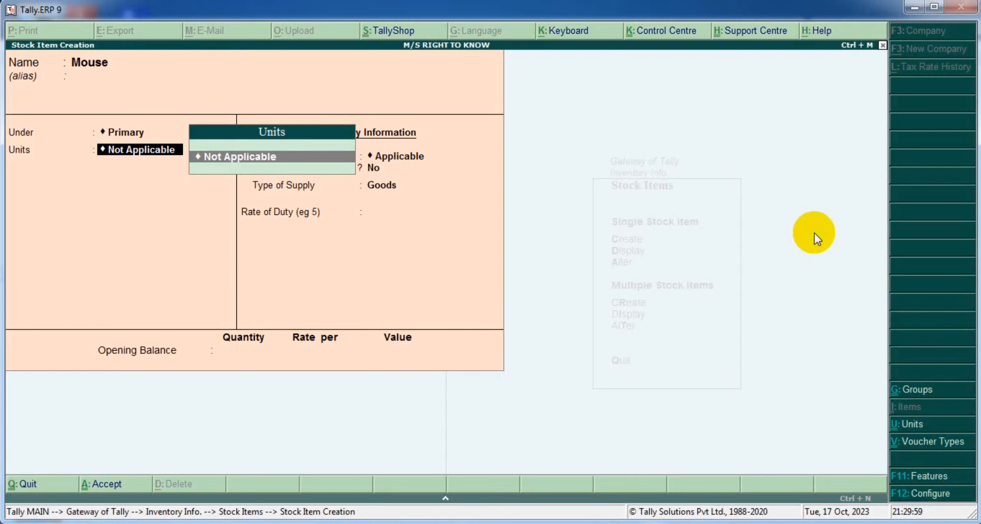
{"action": "key", "text": "Escape"}
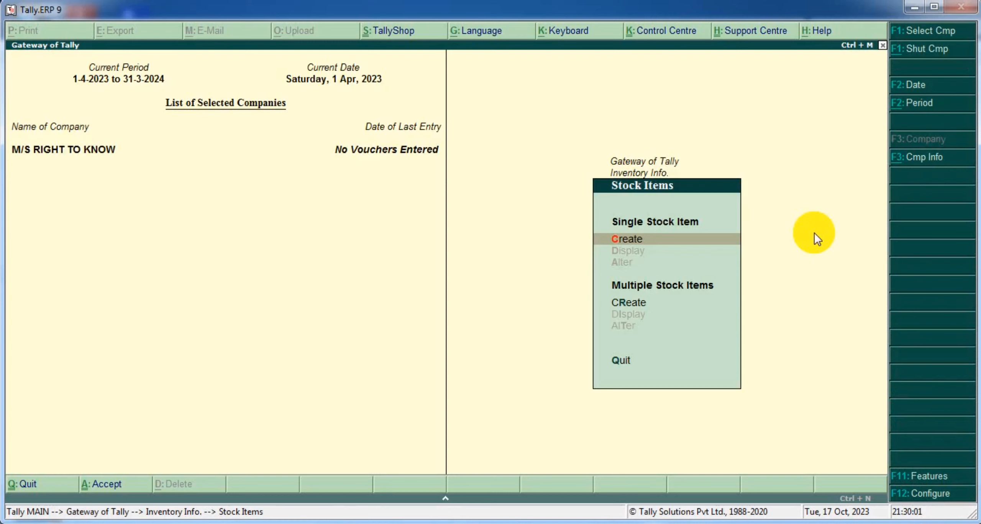
{"action": "key", "text": "Escape"}
Step: Start creating a simple unit of measure with the symbol kg
{"action": "key", "text": "Down"}
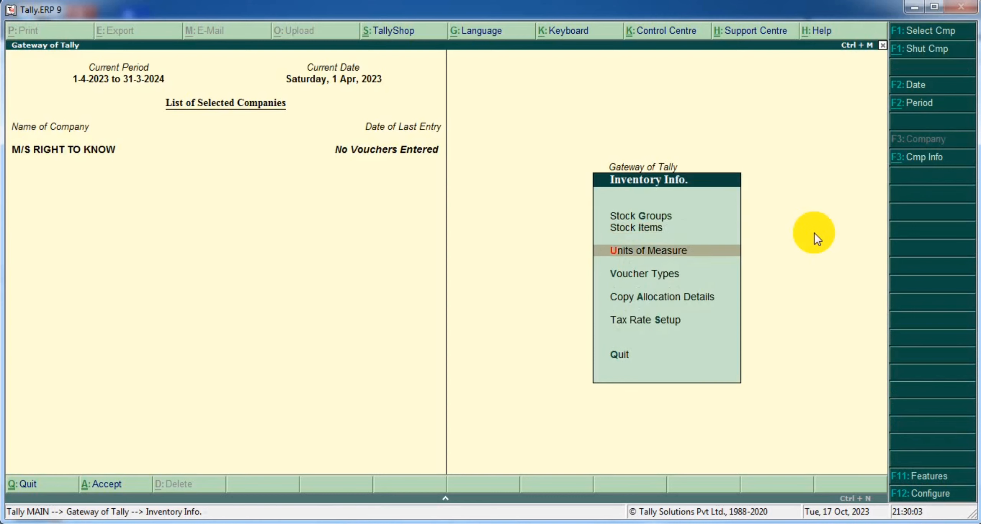
{"action": "left_click", "coordinate": [686, 251]}
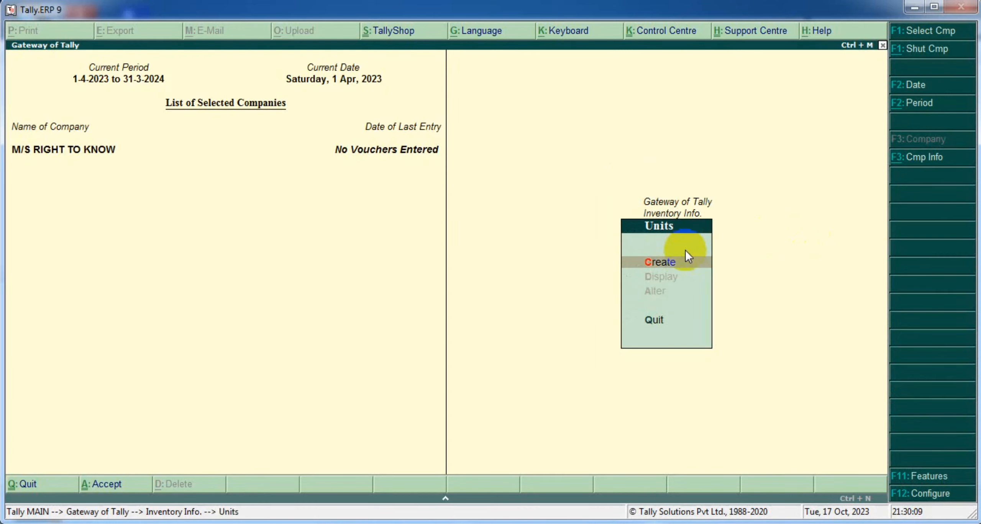
{"action": "key", "text": "Return"}
{"action": "type", "text": "p"}
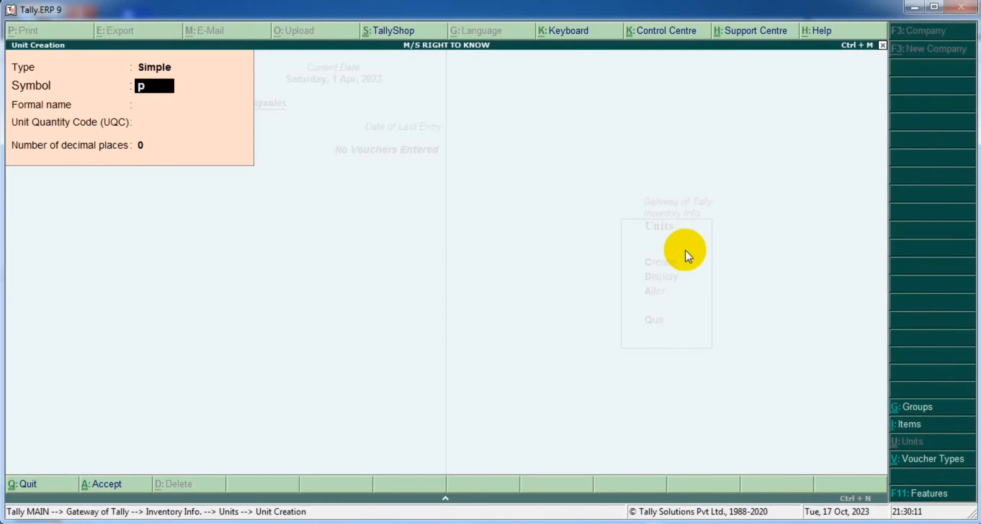
{"action": "key", "text": "BackSpace"}
{"action": "type", "text": "kgs"}
{"action": "key", "text": "BackSpace"}
{"action": "key", "text": "Return"}
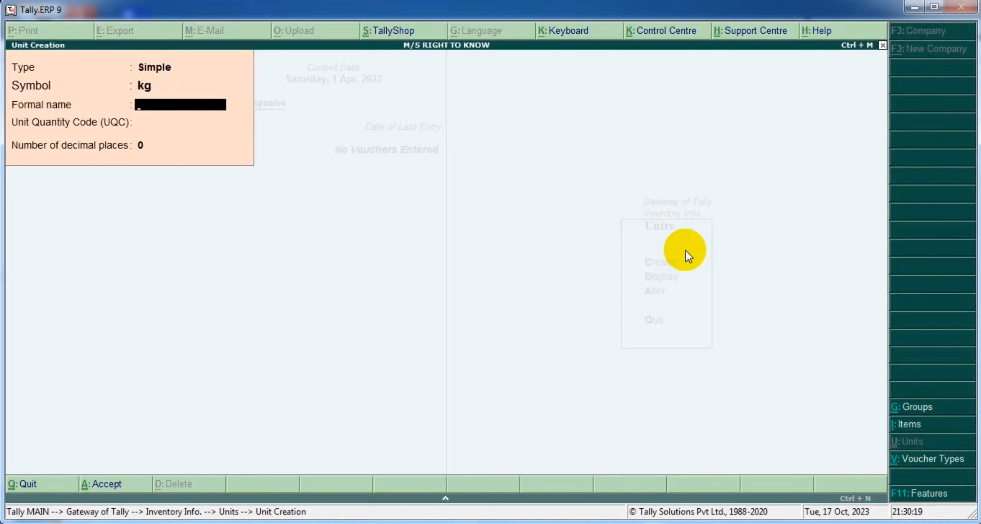
Step: Leave the unit's formal name blank, assign UQC KGS-KILOGRAMS with 3 decimal places, and save it
{"action": "key", "text": "Return"}
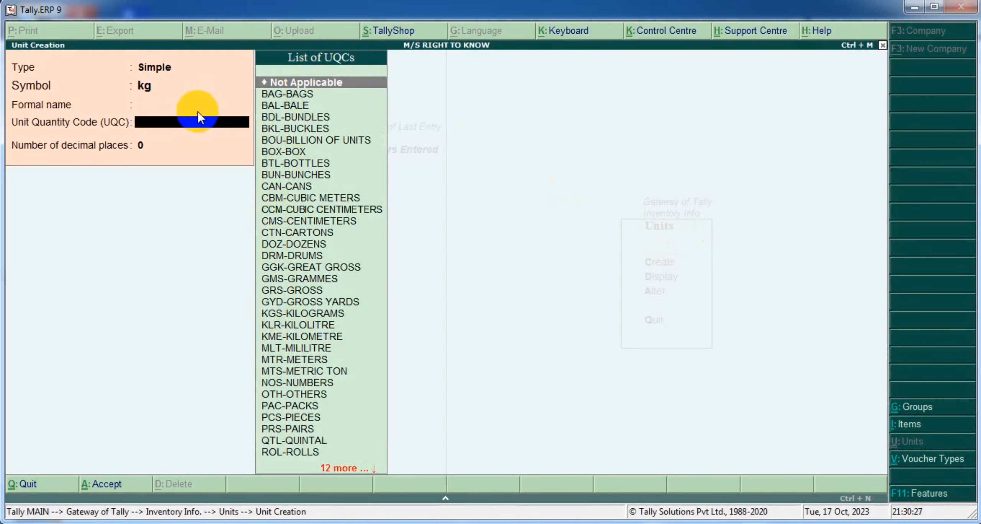
{"action": "type", "text": "kgs"}
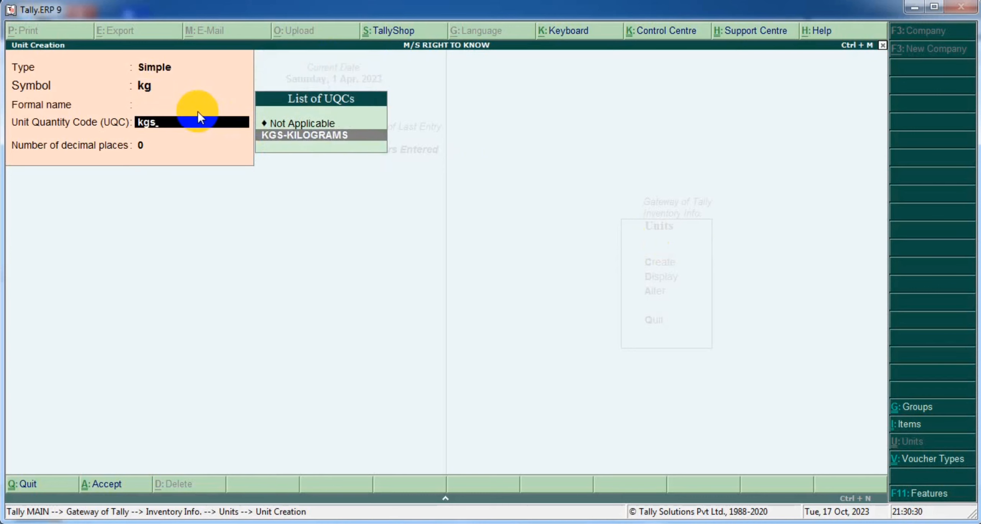
{"action": "key", "text": "Return"}
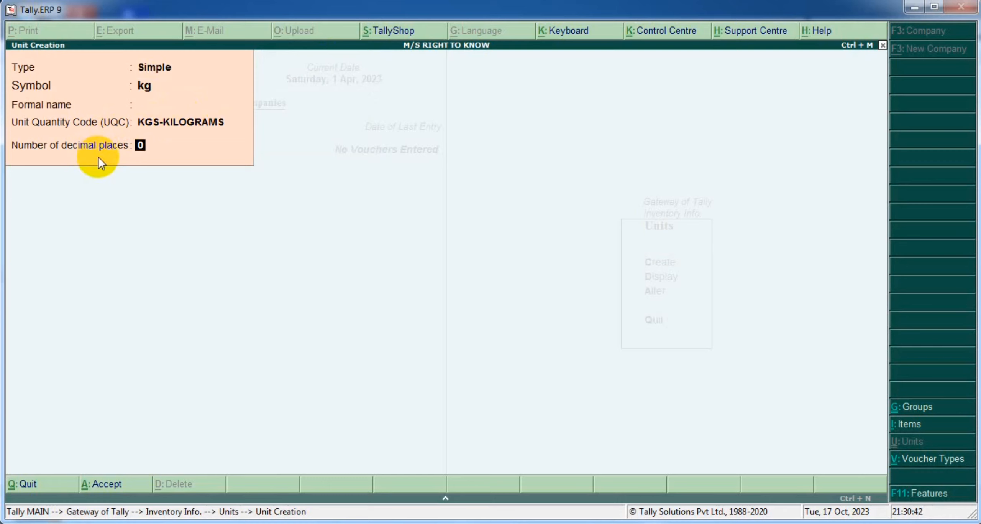
{"action": "type", "text": "3"}
{"action": "key", "text": "Return"}
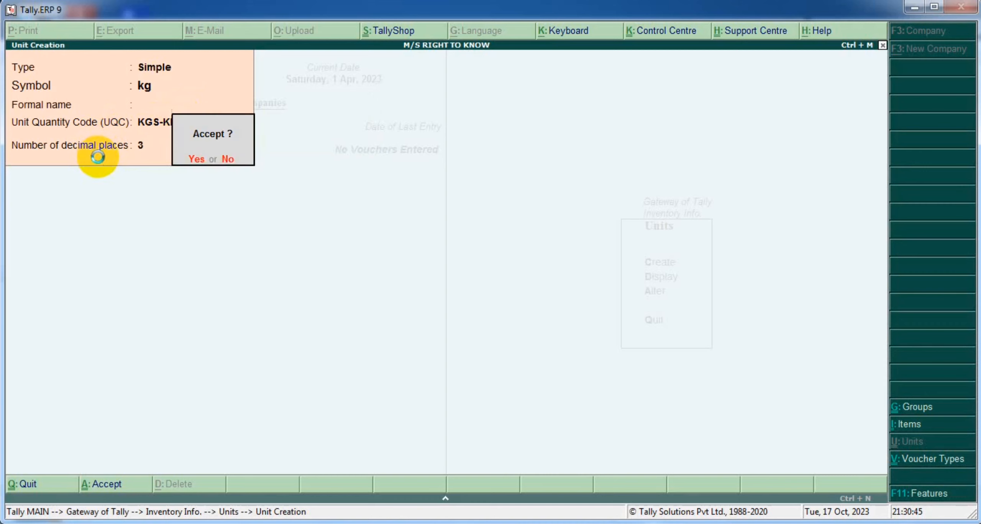
{"action": "key", "text": "Return"}
{"action": "key", "text": "Escape"}
{"action": "key", "text": "y"}
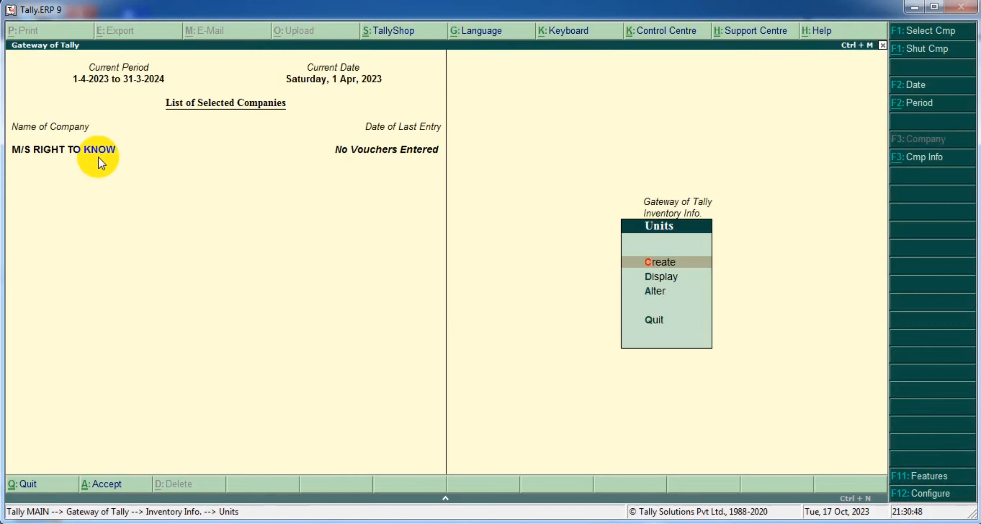
Step: Start creating a single stock item named Mouse, without an alias, under the Primary group
{"action": "key", "text": "Escape"}
{"action": "key", "text": "Up"}
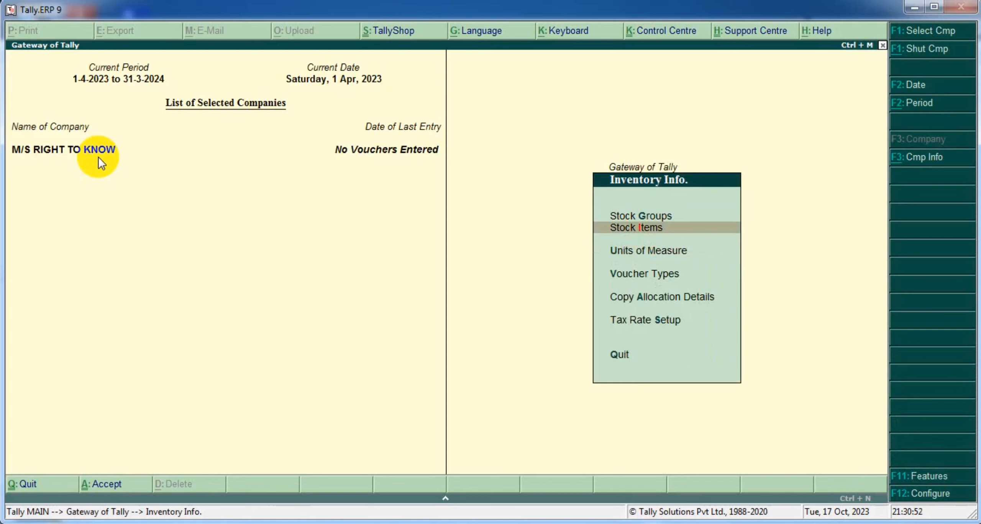
{"action": "key", "text": "Return"}
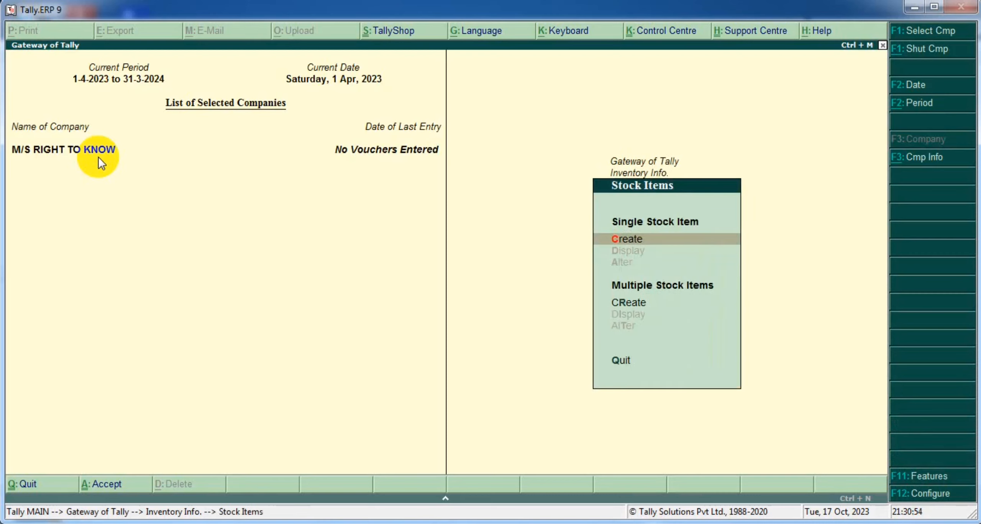
{"action": "key", "text": "Return"}
{"action": "key", "text": "Escape"}
{"action": "key", "text": "Escape"}
{"action": "key", "text": "Escape"}
{"action": "key", "text": "Return"}
{"action": "key", "text": "Return"}
{"action": "type", "text": "Mouse"}
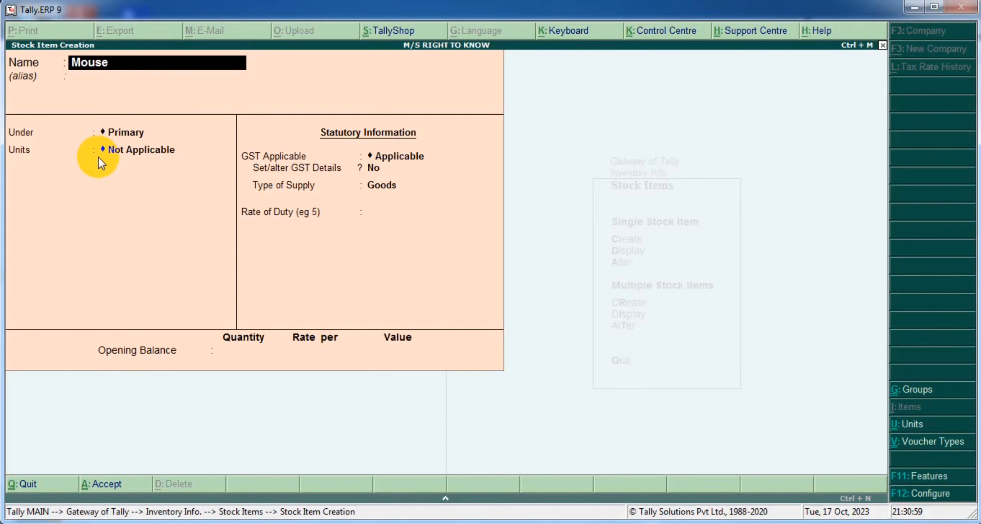
{"action": "key", "text": "Return"}
{"action": "key", "text": "Return"}
{"action": "key", "text": "Return"}
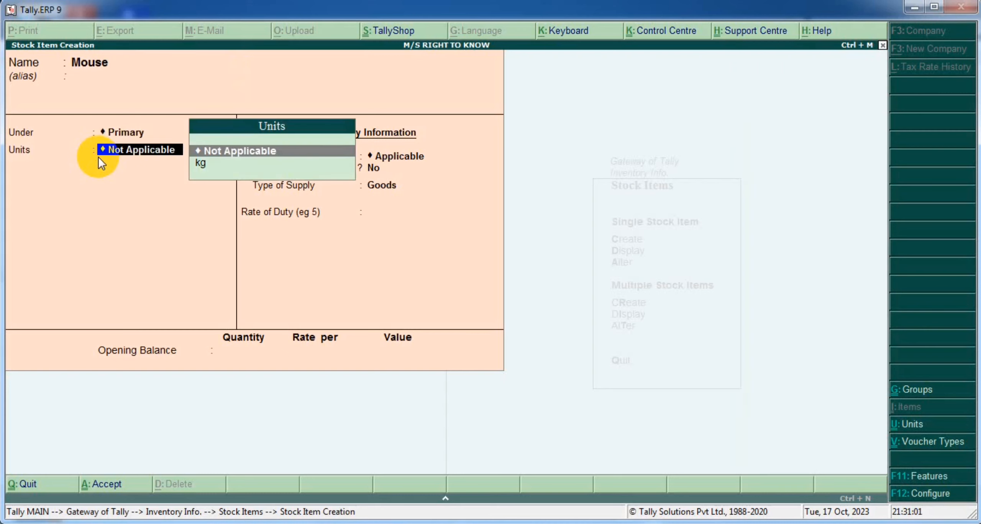
Step: Create a secondary simple unit pcs from the item's unit selection, with UQC PCS-PIECES and 0 decimal places
{"action": "key", "text": "Down"}
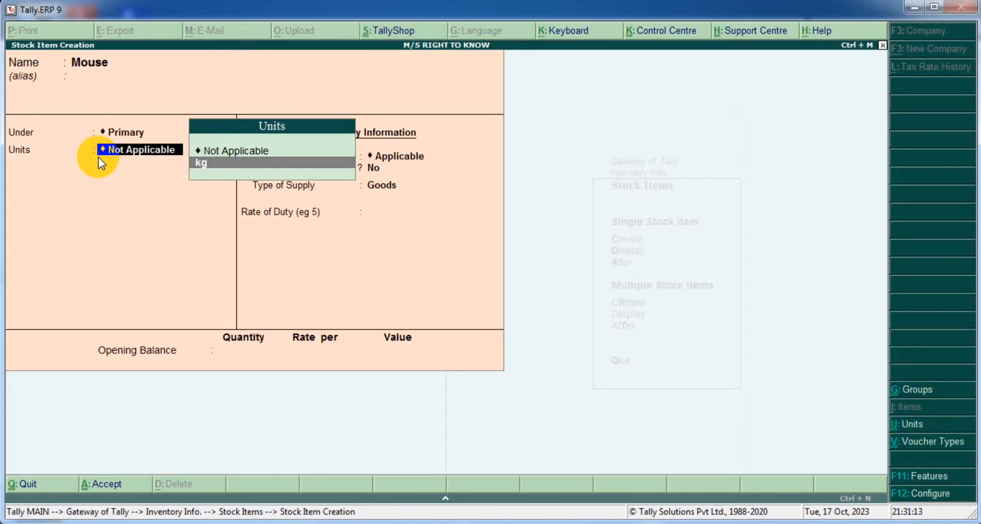
{"action": "key", "text": "alt+c"}
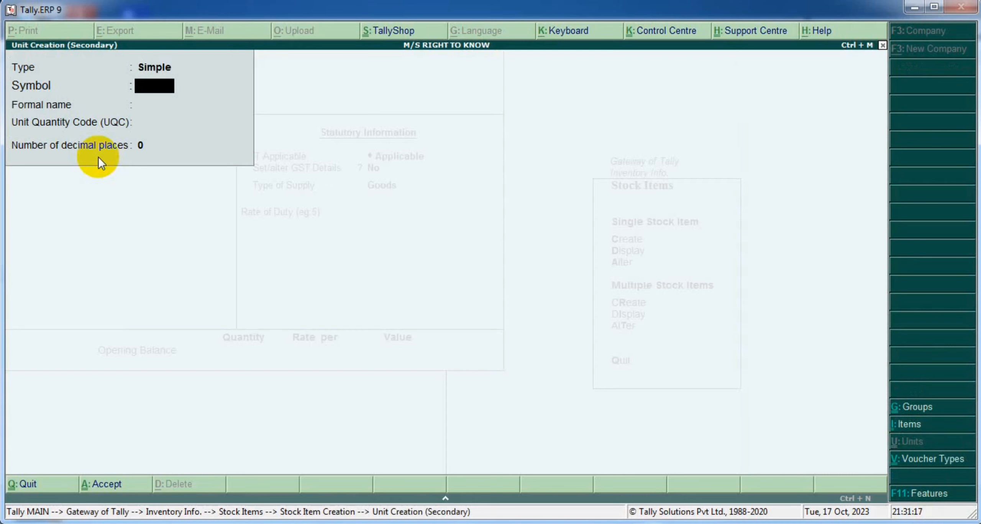
{"action": "type", "text": "pcs"}
{"action": "key", "text": "Return"}
{"action": "key", "text": "Return"}
{"action": "type", "text": "pcs"}
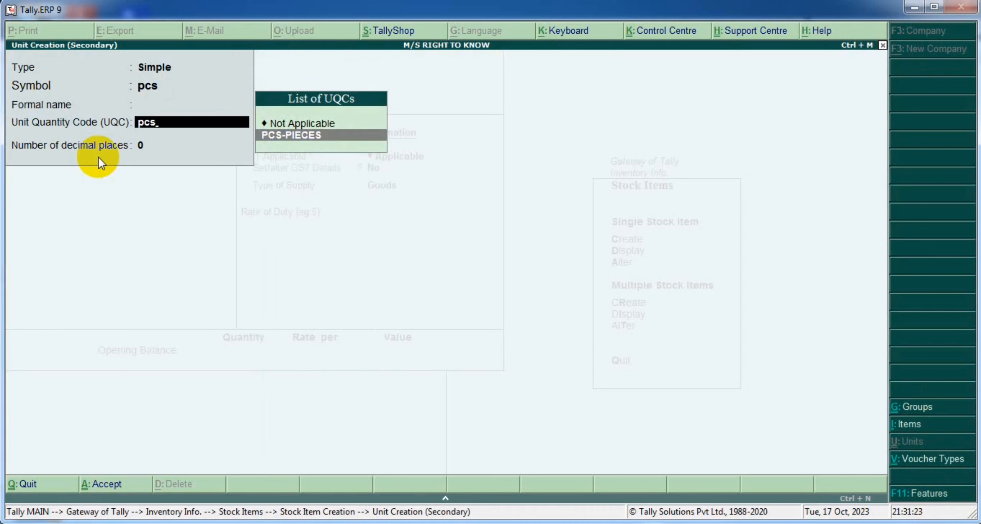
{"action": "key", "text": "Return"}
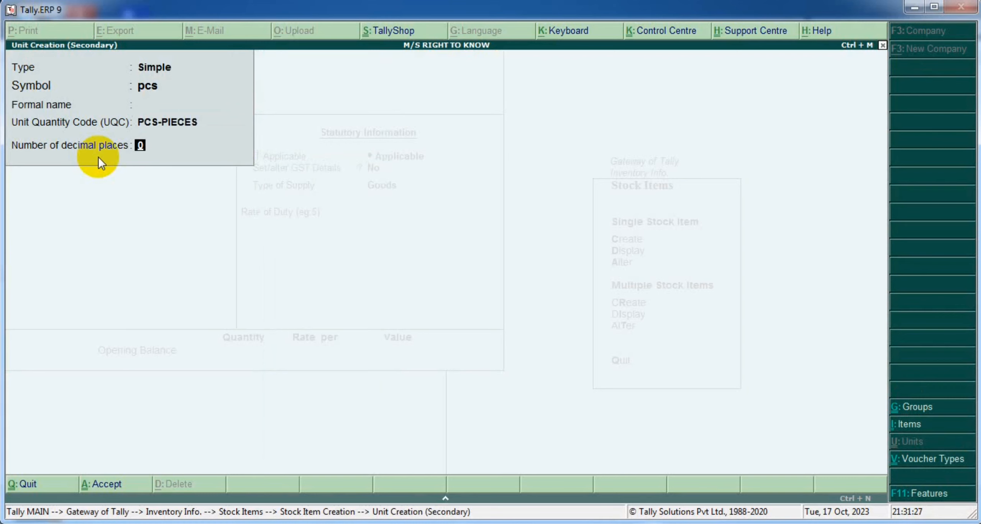
{"action": "key", "text": "Return"}
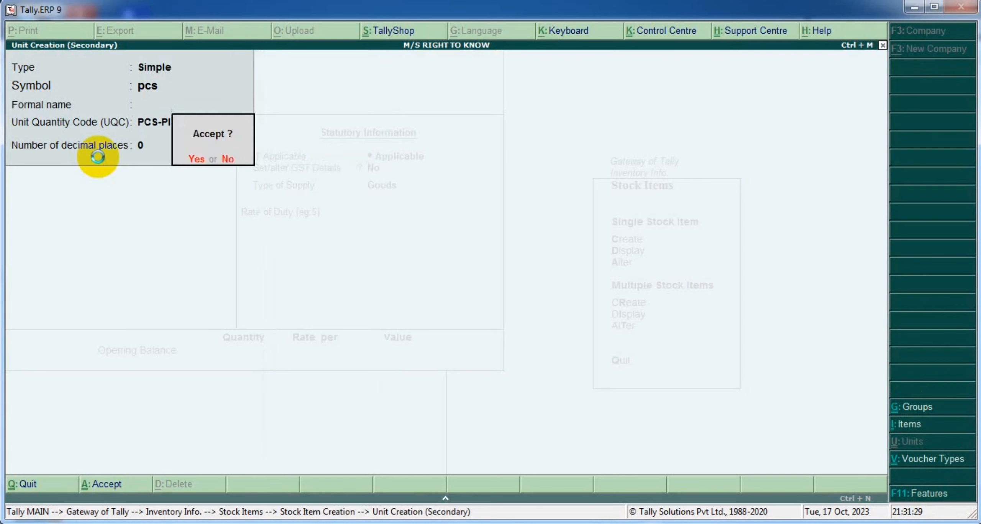
{"action": "key", "text": "Return"}
Step: Choose pcs as the unit of the Mouse stock item
{"action": "key", "text": "BackSpace"}
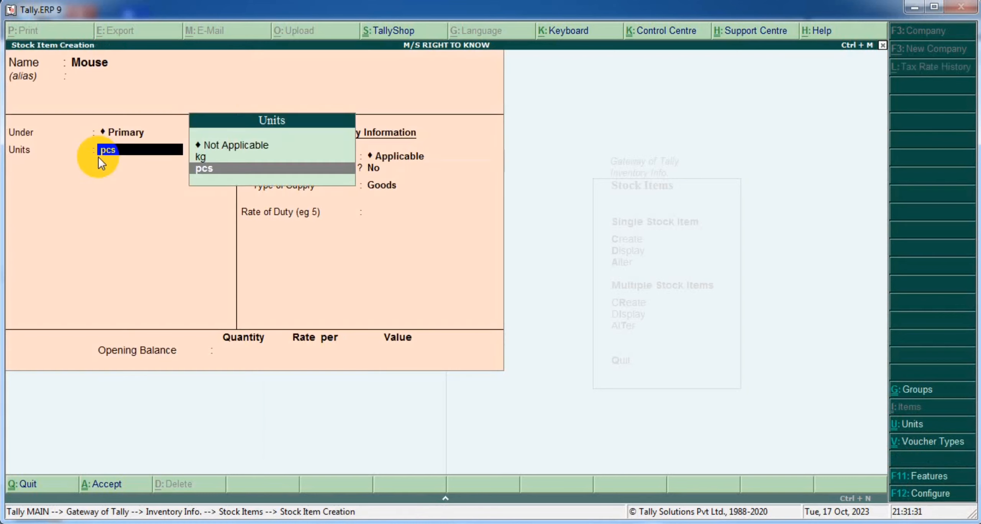
{"action": "key", "text": "Up"}
{"action": "key", "text": "Down"}
{"action": "key", "text": "Up"}
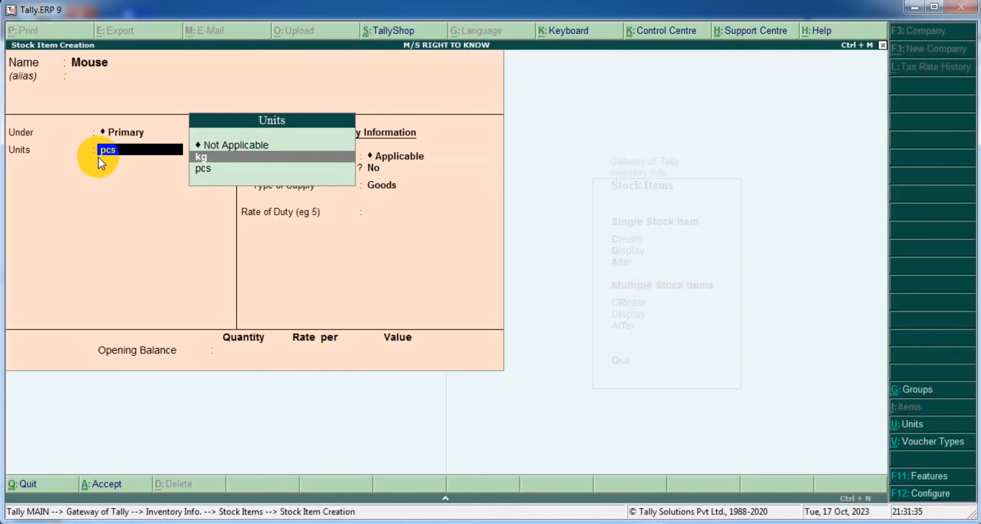
{"action": "key", "text": "Down"}
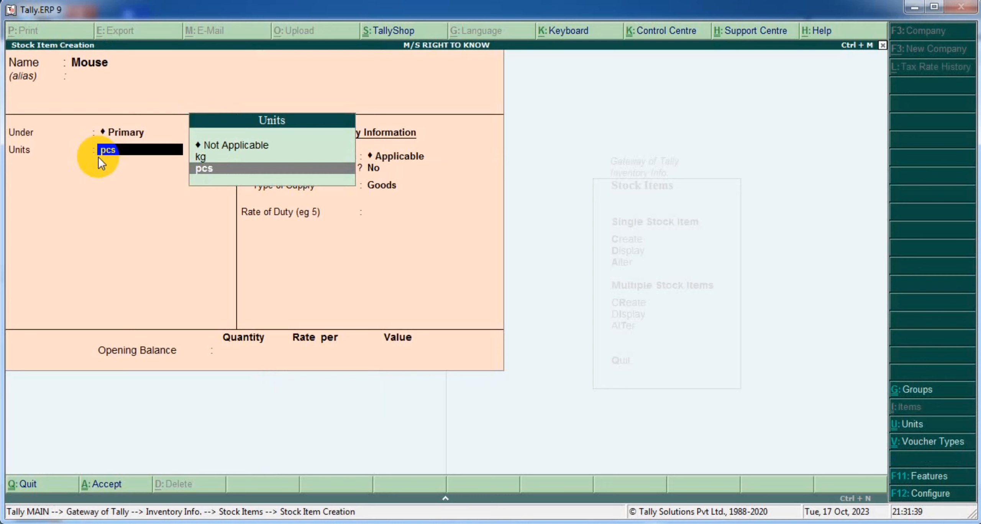
{"action": "key", "text": "Return"}
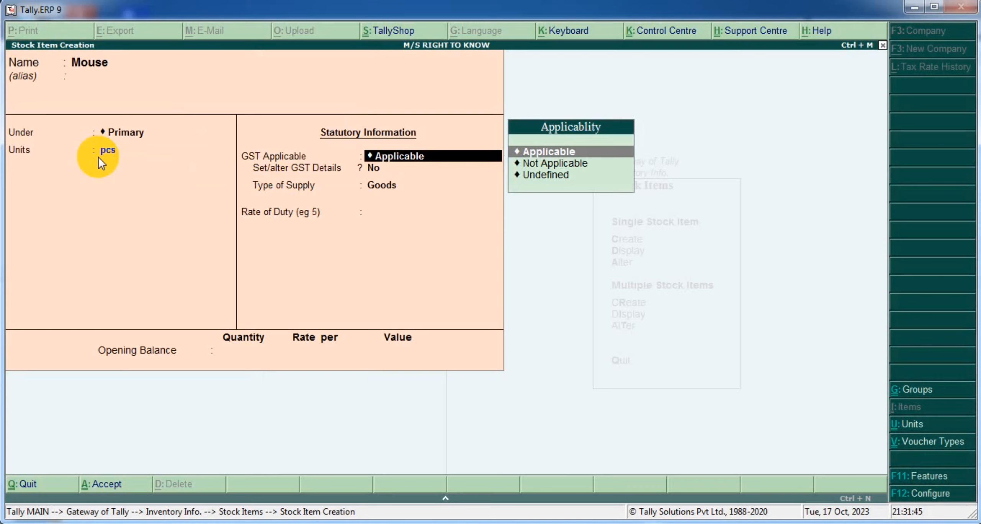
Step: Keep GST applicable for the Mouse stock item and choose Yes for setting its GST details
{"action": "key", "text": "Return"}
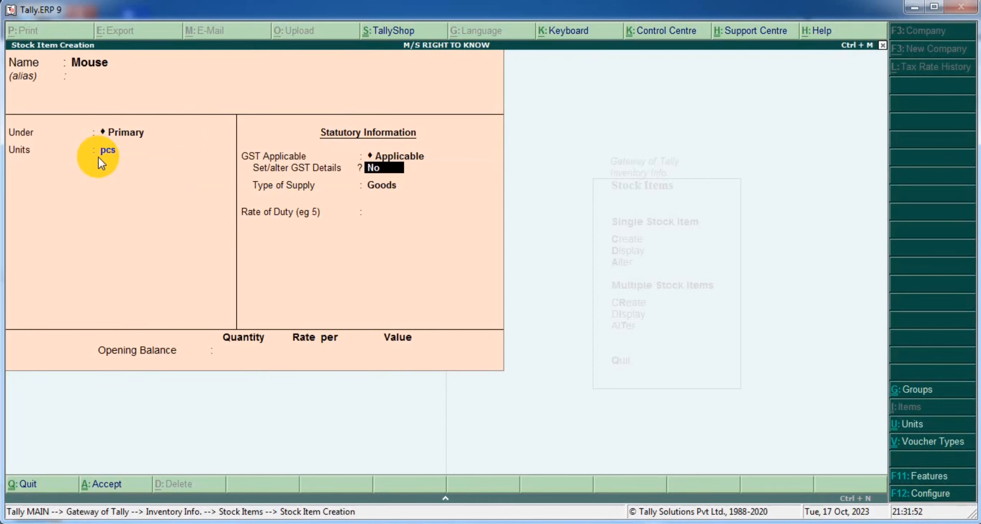
{"action": "type", "text": "y"}
{"action": "key", "text": "Return"}
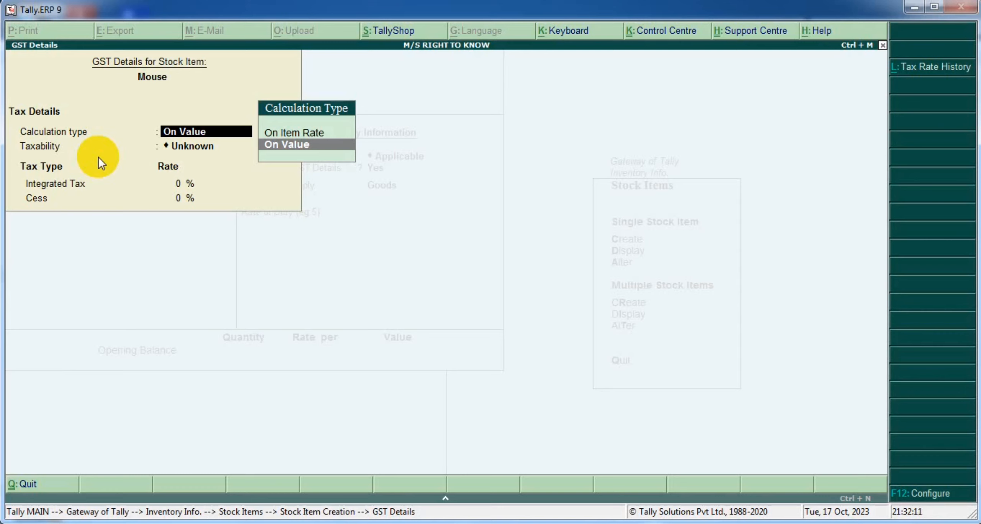
Step: Set the GST details to calculation type On Value, taxability Taxable, integrated tax 18% and cess 0%
{"action": "key", "text": "Return"}
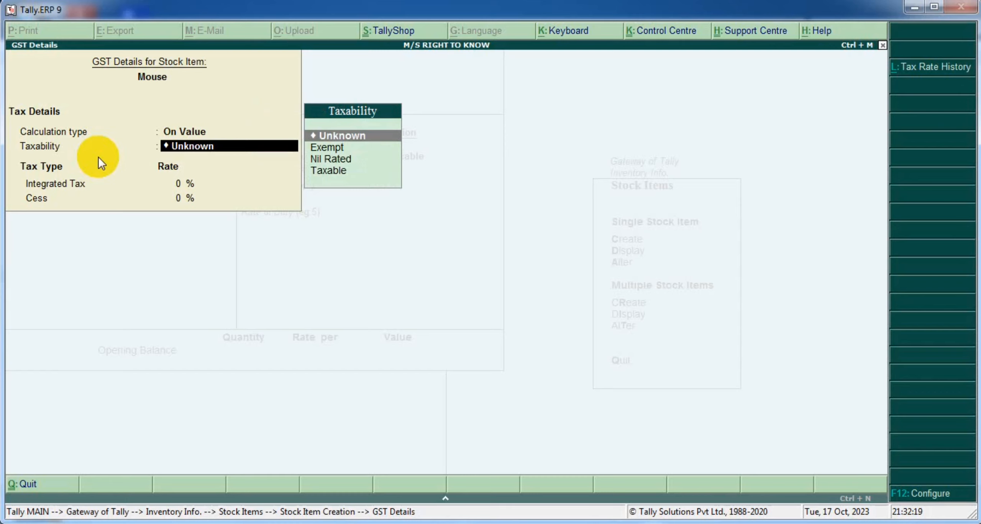
{"action": "key", "text": "Down"}
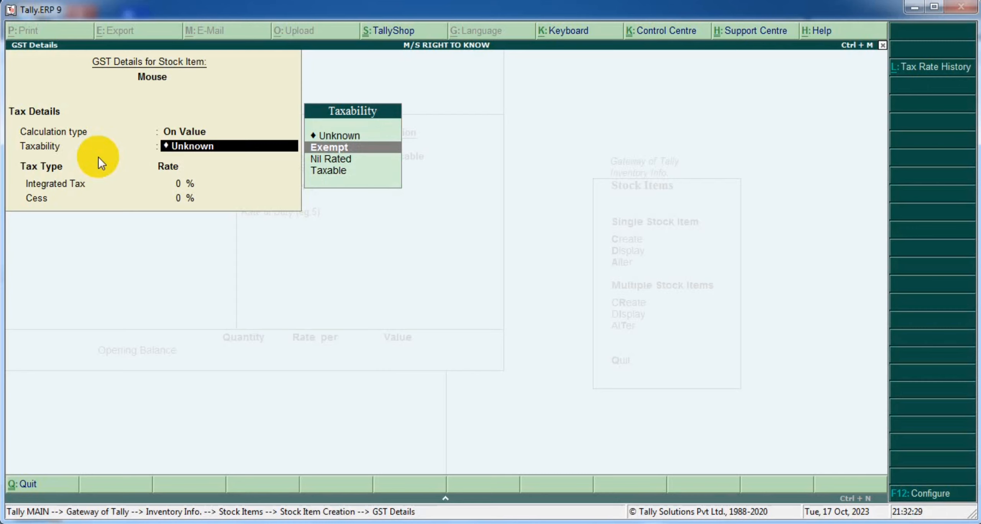
{"action": "key", "text": "Down"}
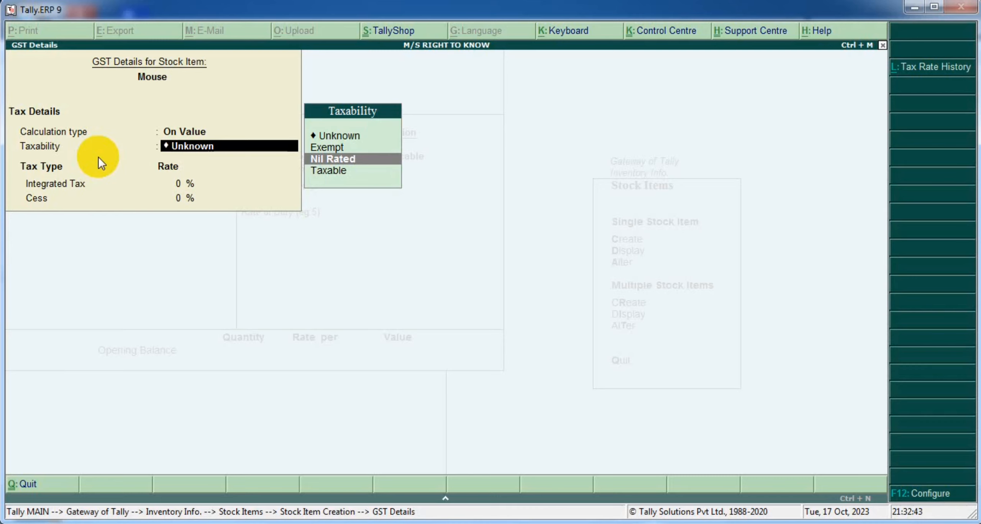
{"action": "key", "text": "Down"}
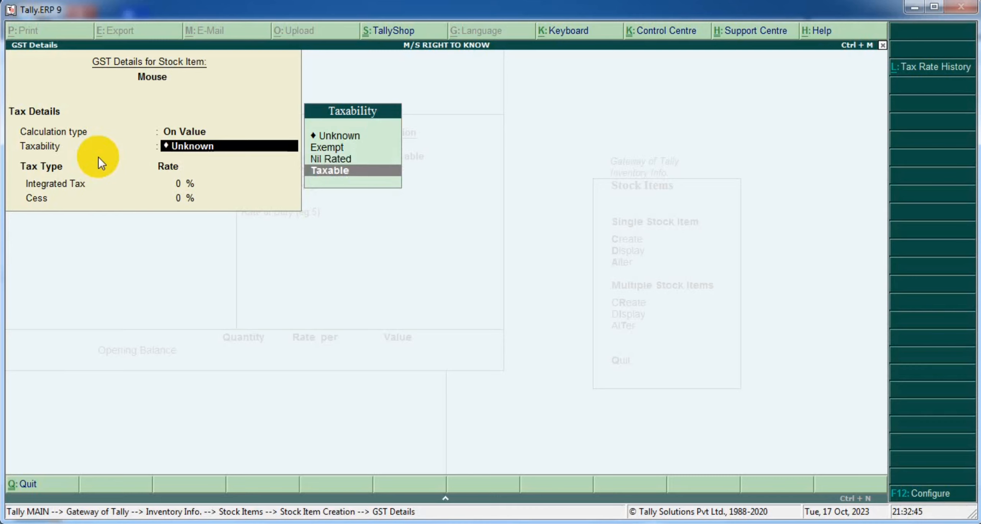
{"action": "key", "text": "Return"}
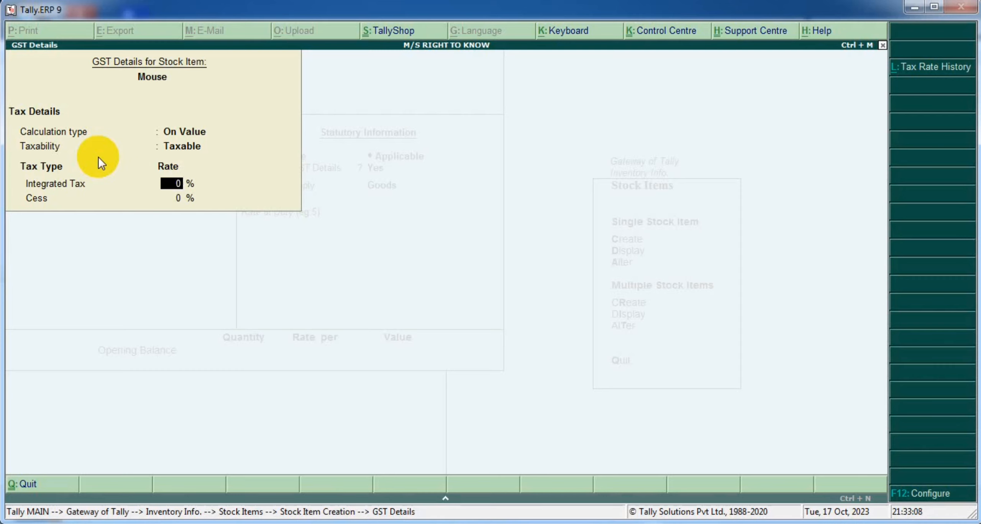
{"action": "type", "text": "18"}
{"action": "key", "text": "Return"}
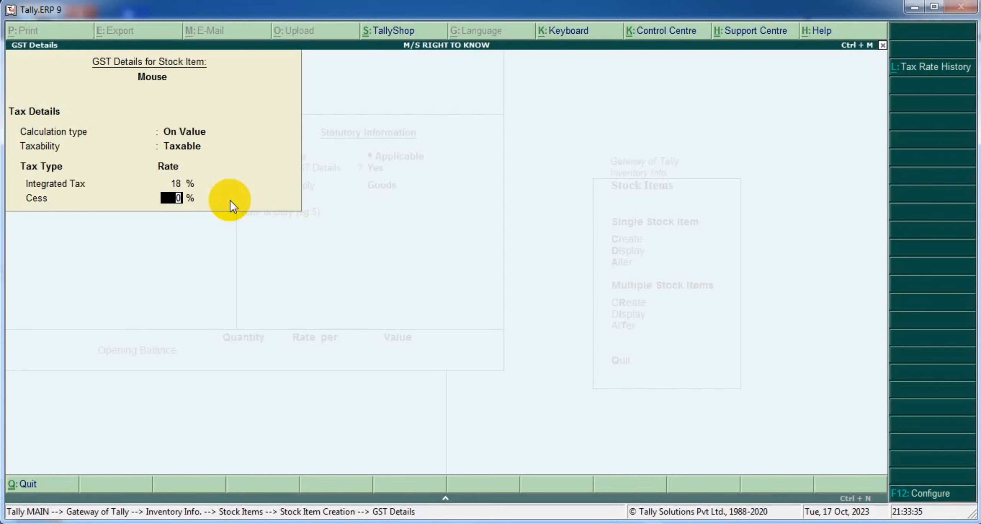
{"action": "key", "text": "Return"}
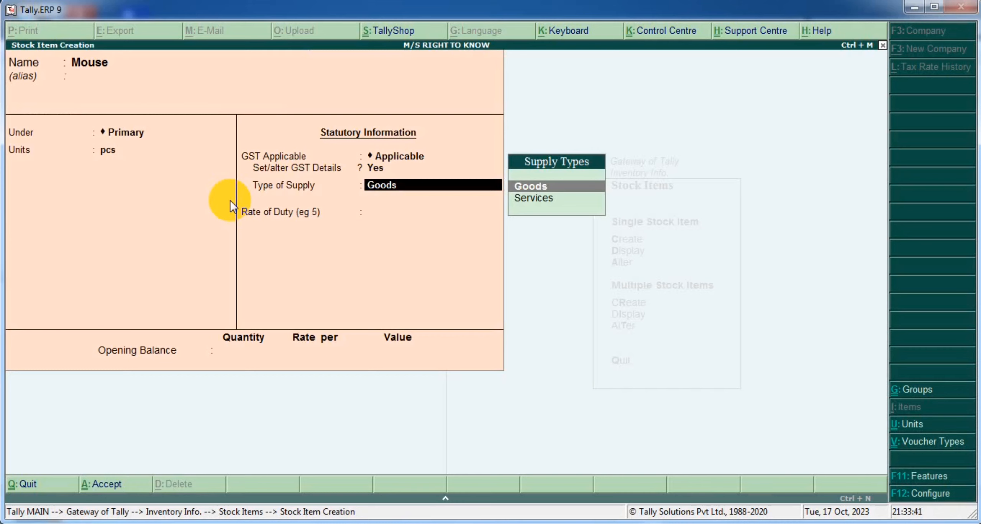
Step: Keep Goods as the type of supply, enter no duty rate or opening balance, save the Mouse item, and leave stock item creation
{"action": "key", "text": "Down"}
{"action": "key", "text": "Up"}
{"action": "key", "text": "Return"}
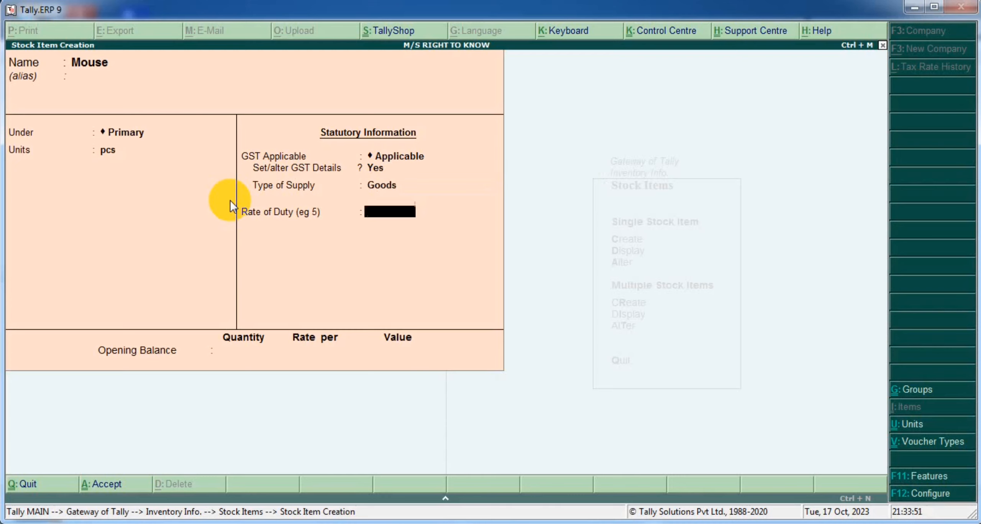
{"action": "key", "text": "Return"}
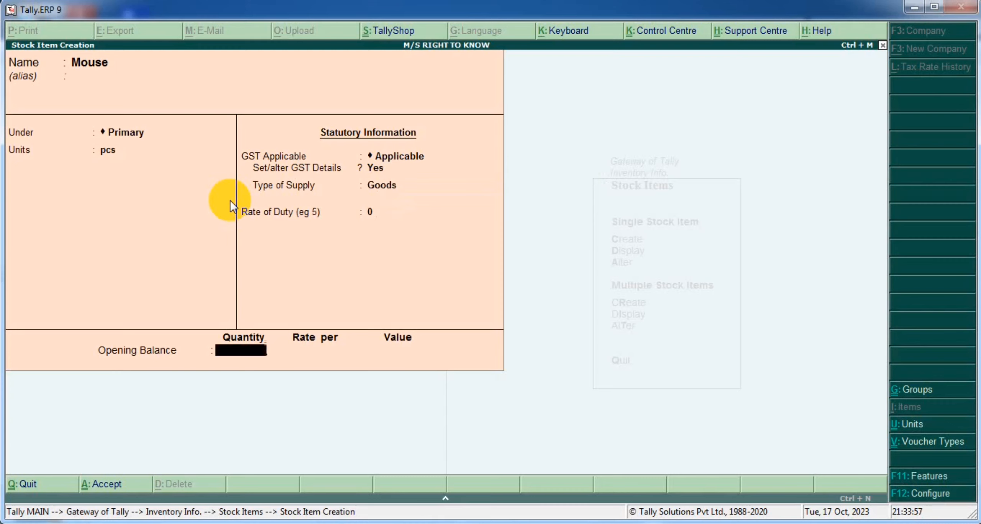
{"action": "key", "text": "Return"}
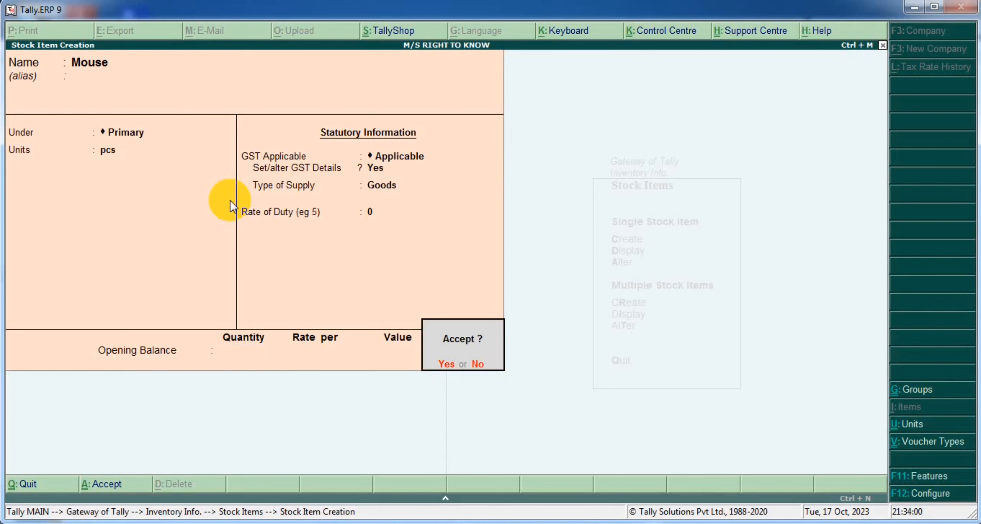
{"action": "key", "text": "Return"}
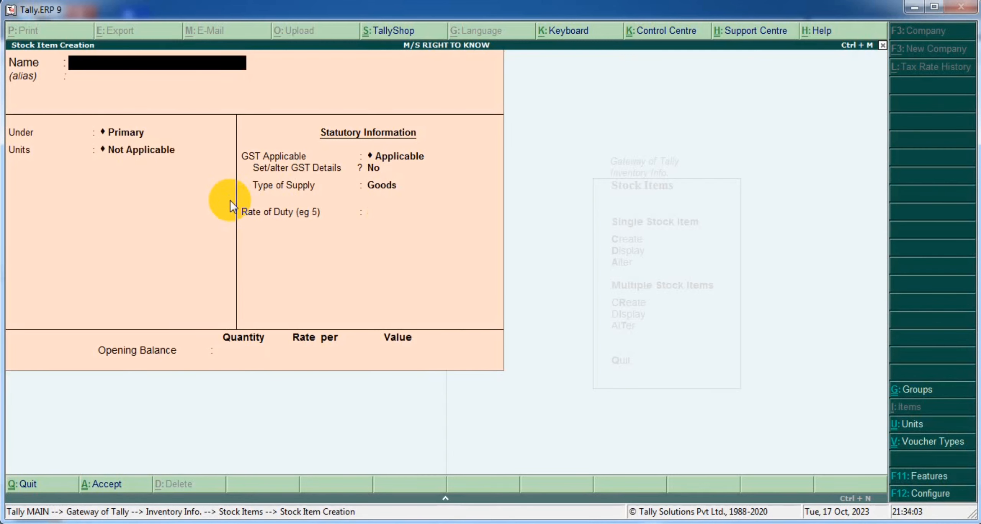
{"action": "key", "text": "Escape"}
{"action": "key", "text": "Return"}
Step: View the list of single stock items available for display and close it
{"action": "key", "text": "Down"}
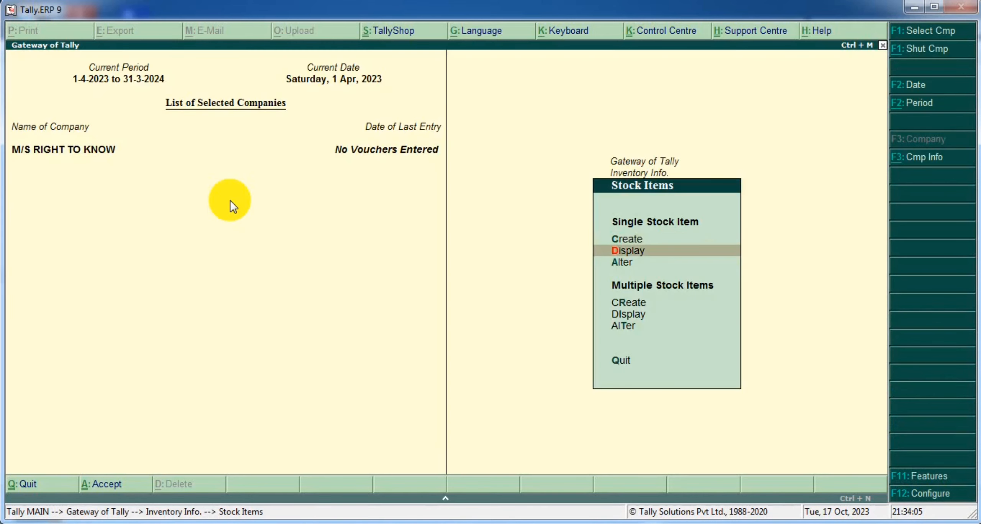
{"action": "key", "text": "Up"}
{"action": "key", "text": "Down"}
{"action": "key", "text": "Down"}
{"action": "key", "text": "Up"}
{"action": "key", "text": "Return"}
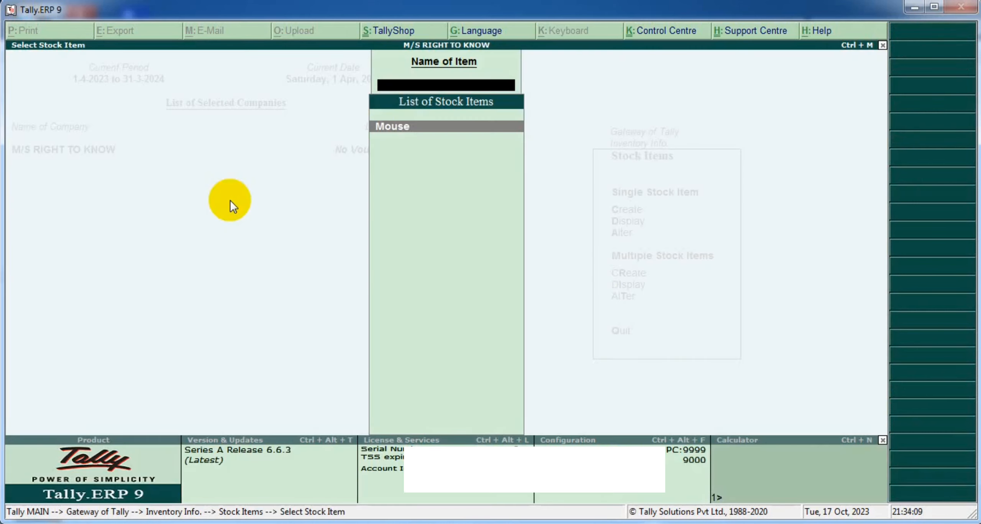
{"action": "key", "text": "Escape"}
Step: Open the Mouse stock item for alteration and rename it MOUSE
{"action": "key", "text": "Down"}
{"action": "key", "text": "Return"}
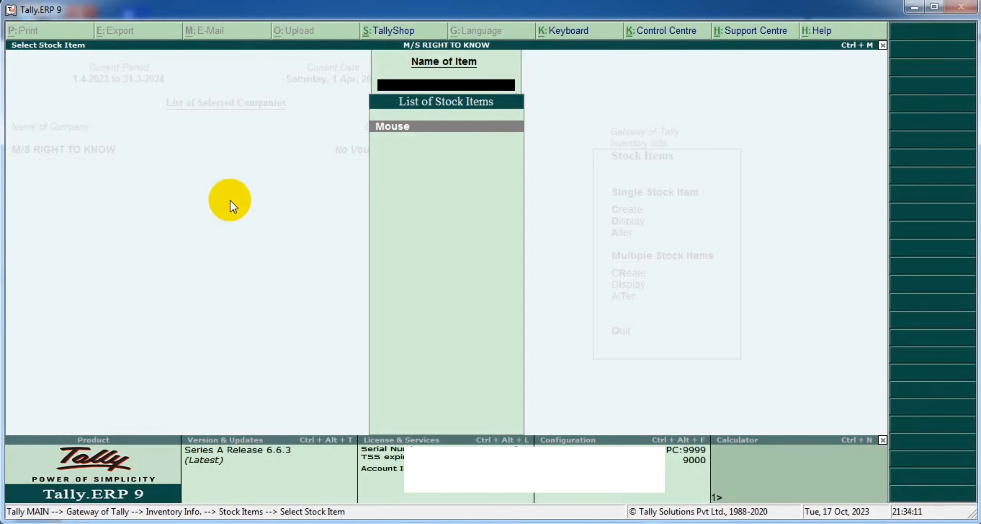
{"action": "key", "text": "Return"}
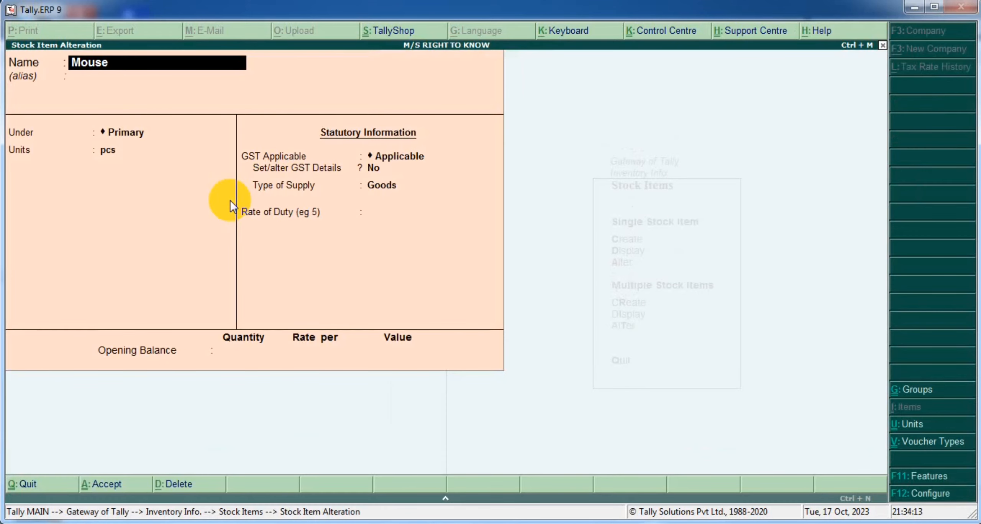
{"action": "type", "text": "MOUSE"}
{"action": "key", "text": "Return"}
Step: Keep the item's remaining details, including Primary group, unit pcs and supply type Goods, and save the alteration
{"action": "key", "text": "Return"}
{"action": "key", "text": "Return"}
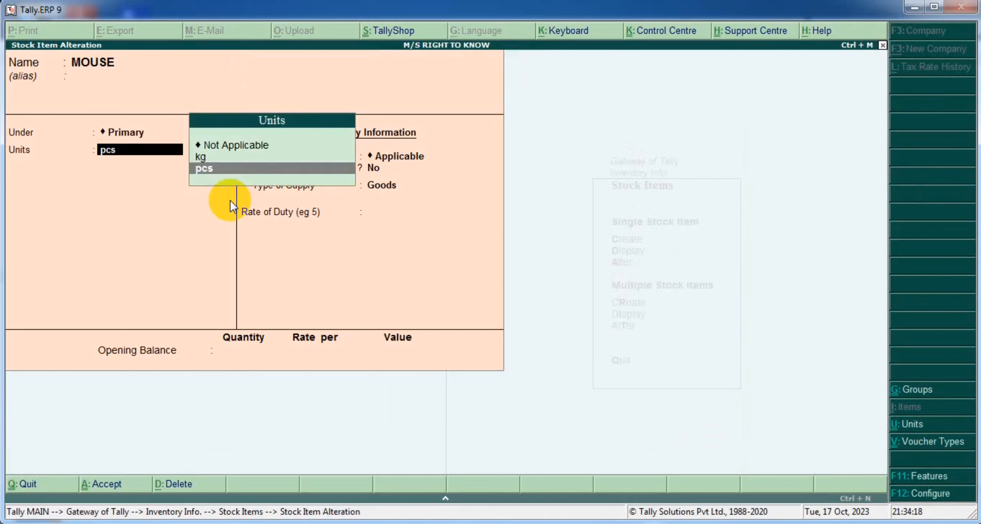
{"action": "key", "text": "Return"}
{"action": "key", "text": "Return"}
{"action": "key", "text": "Return"}
{"action": "key", "text": "Return"}
{"action": "key", "text": "Return"}
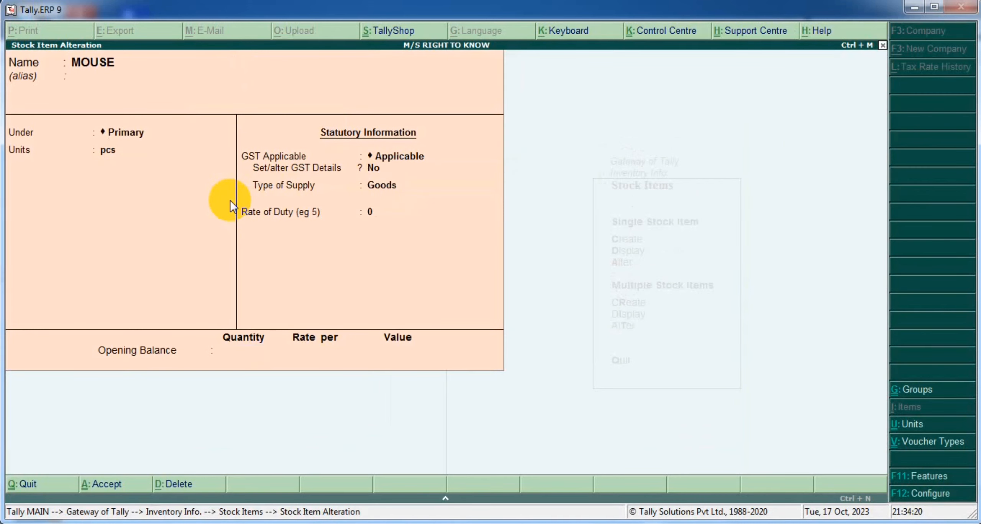
{"action": "key", "text": "Return"}
{"action": "key", "text": "Return"}
{"action": "key", "text": "Escape"}
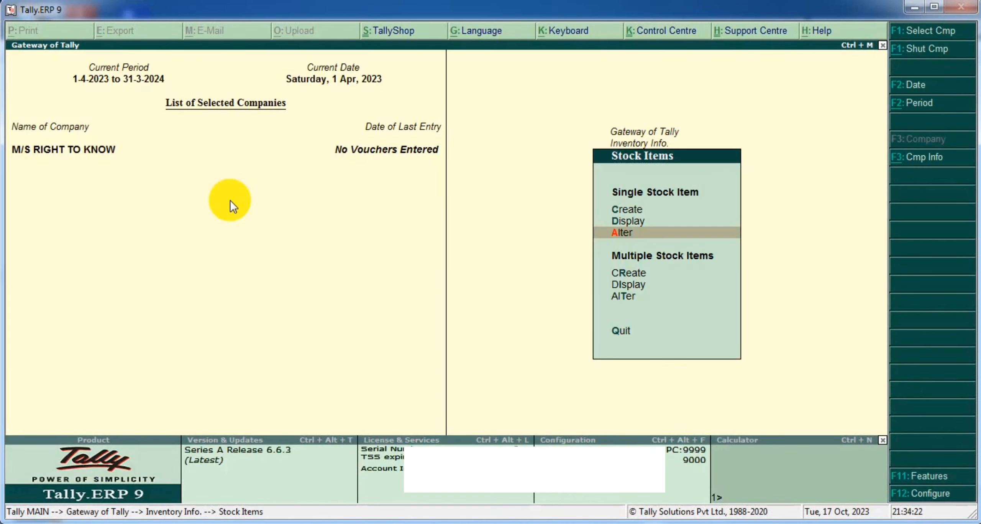